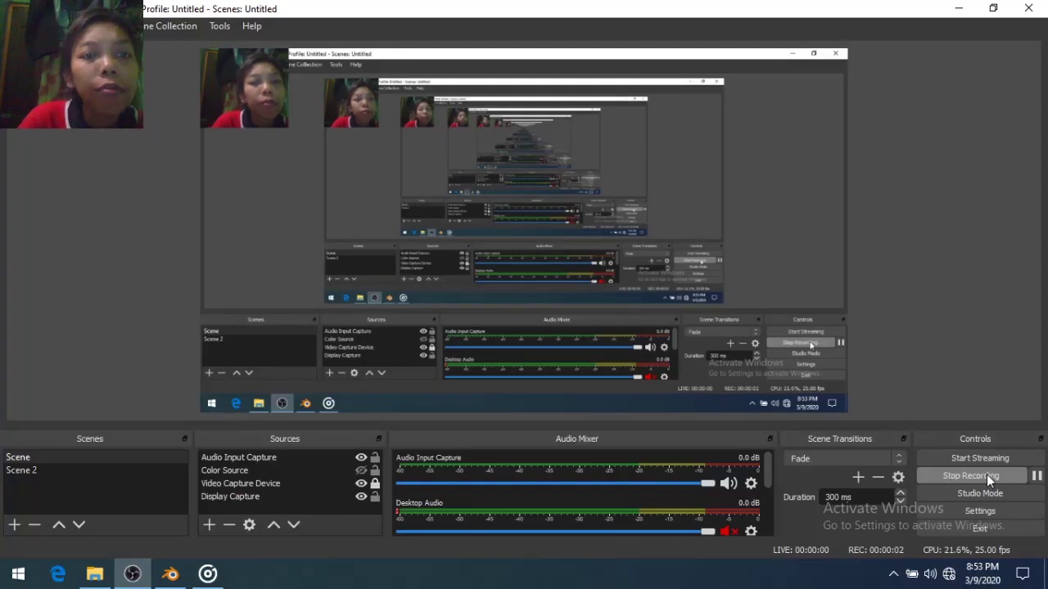
Start the OBS screen recording and bring the Blender genie scene into view
left_click(170, 574)
Hide the armature and add a floor plane scaled up 7 times
left_click(1034, 98)
key("KP_1")
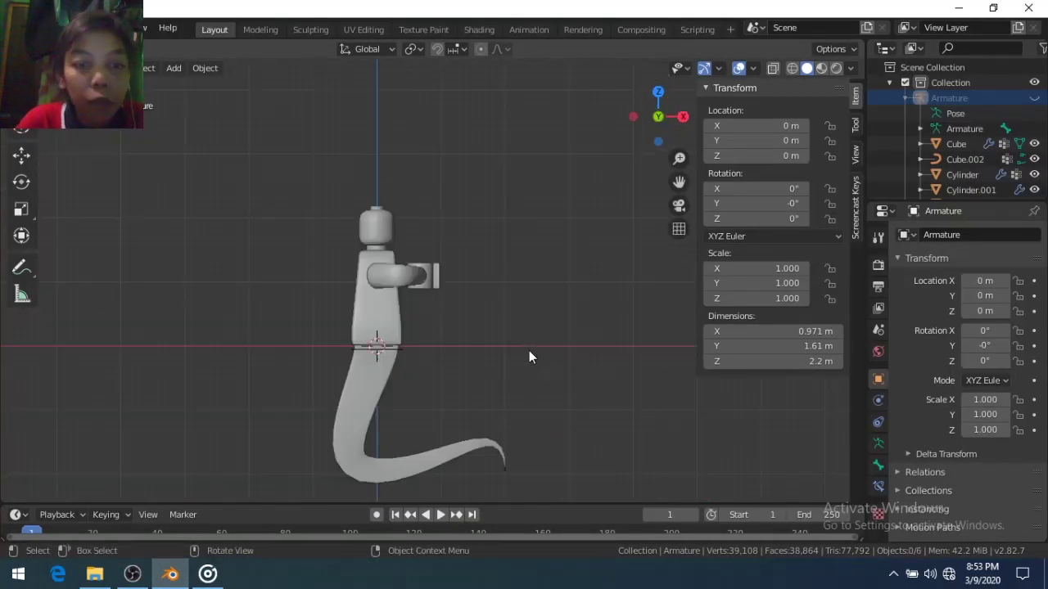
key("shift+a")
left_click(588, 260)
key("s")
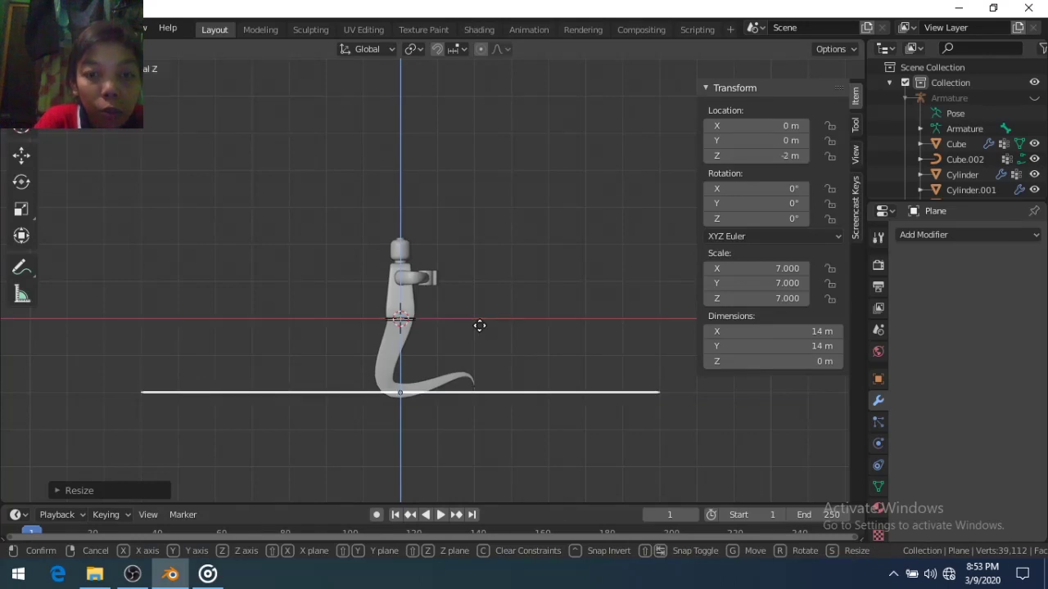
left_click(478, 326)
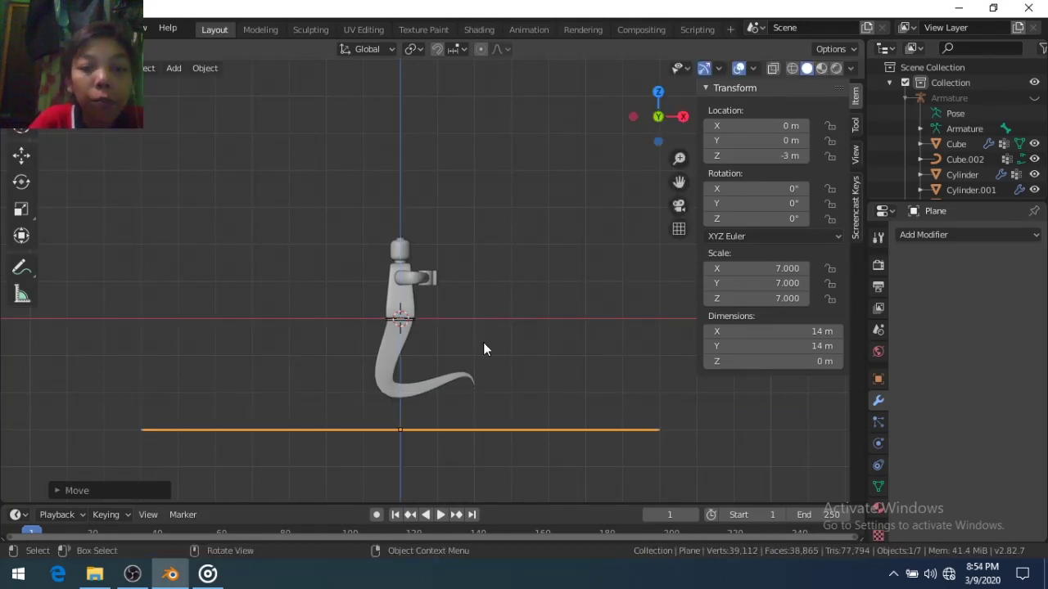
middle_click_drag(483, 342, 499, 393)
Snap the 3D cursor to the plane and extrude it 0.2 into a thick slab
key("shift+s")
left_click(488, 471)
key("KP_1")
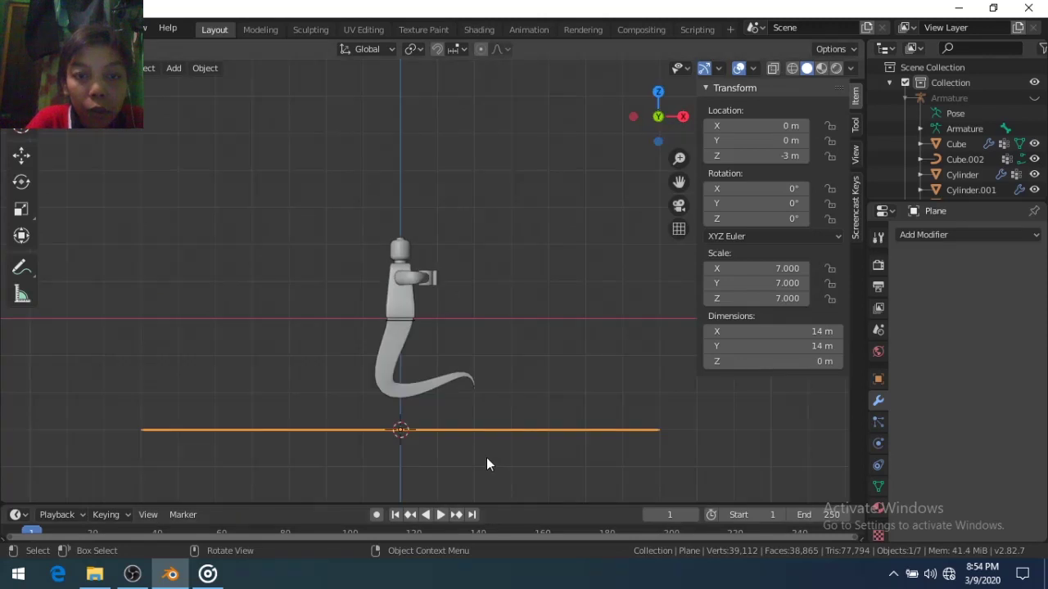
key("Tab")
type("e0.2")
key("Return")
key("Tab")
Add a 0.5-scale cylinder beside the tail, moved along X, and loop-cut it into rings
key("shift+a")
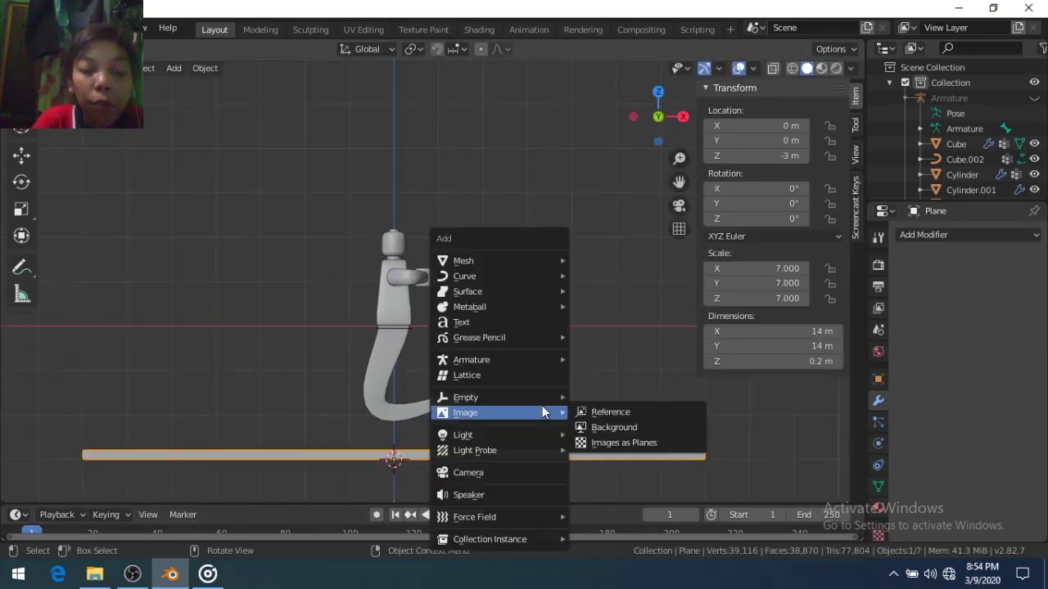
left_click(607, 337)
scroll(596, 374, "down", 1)
type("s.5")
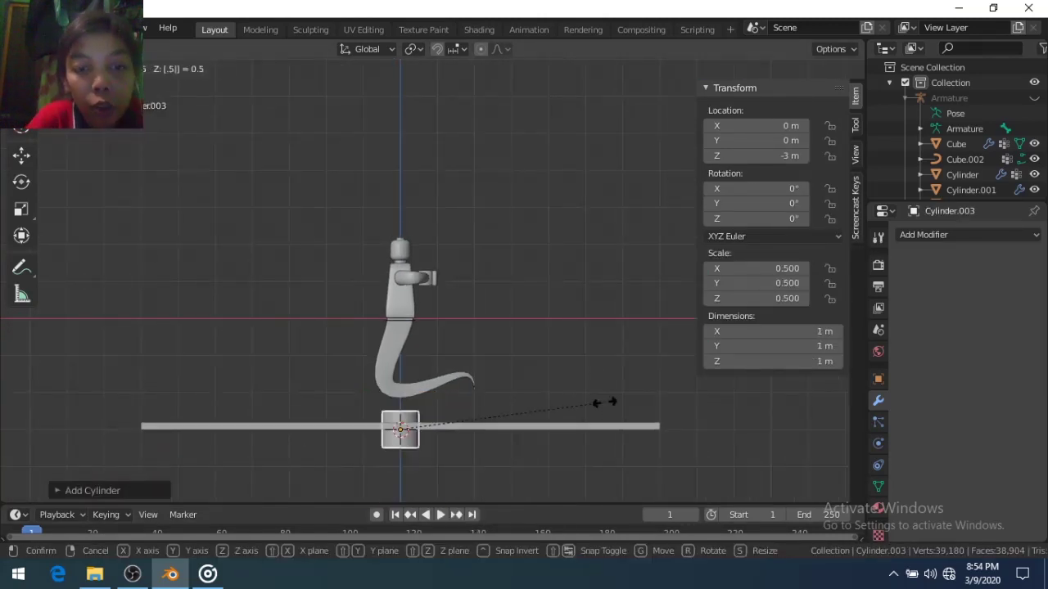
key("Return")
key("g")
left_click(604, 402)
middle_click_drag(605, 402, 587, 432)
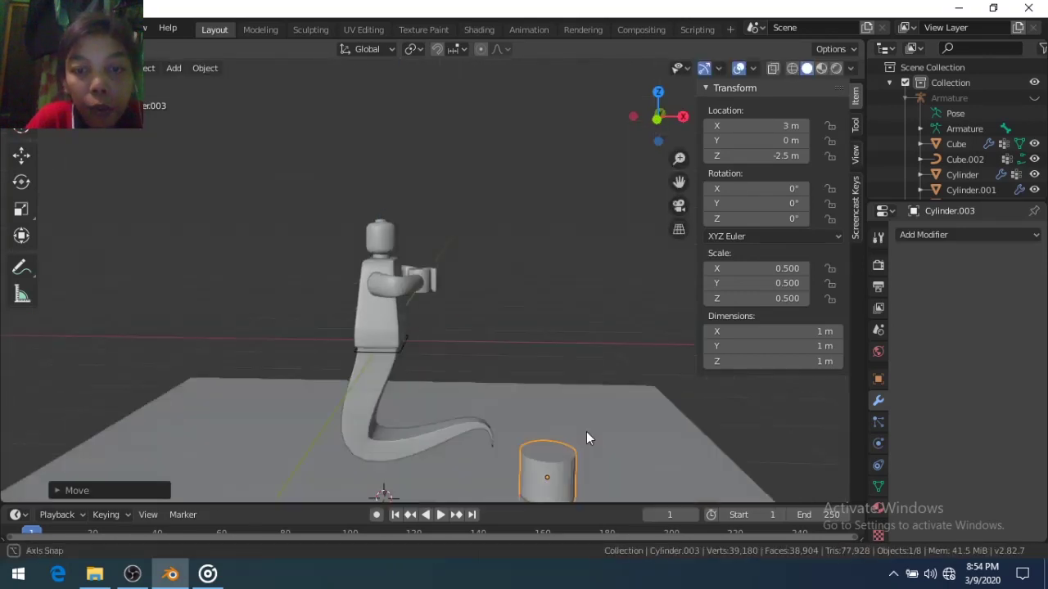
key("Tab")
key("ctrl+r")
scroll(569, 475, "up", 3)
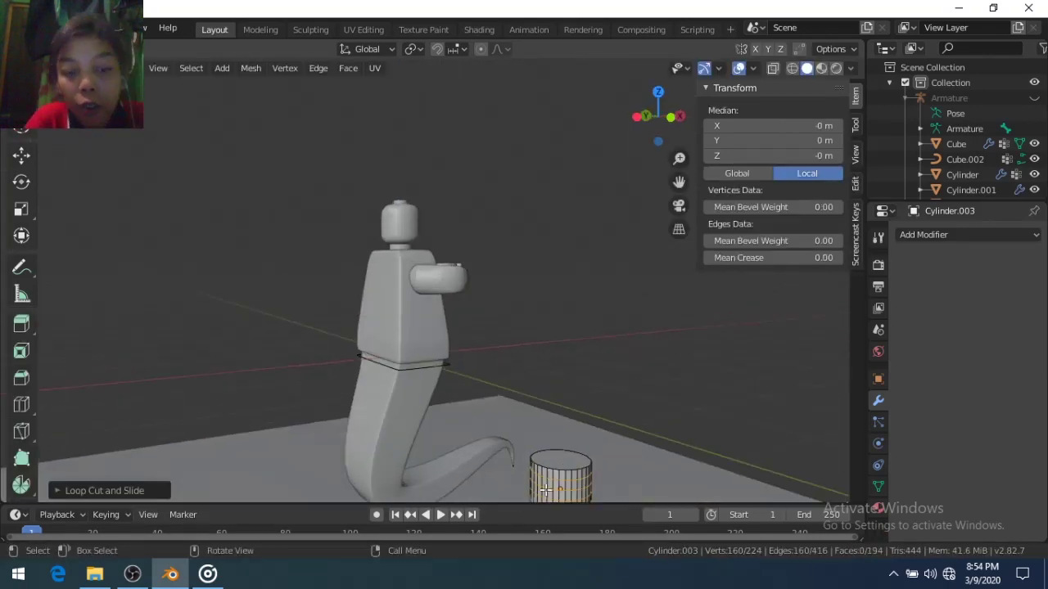
Confirm the ring cuts and hide the floor slab and genie torso to isolate the cylinder
key("Tab")
left_click(297, 455)
key("h")
left_click(433, 370)
left_click(411, 245)
key("h")
key("h")
middle_click_drag(438, 273, 314, 305)
scroll(455, 328, "up", 4)
key("Tab")
scroll(455, 328, "up", 2)
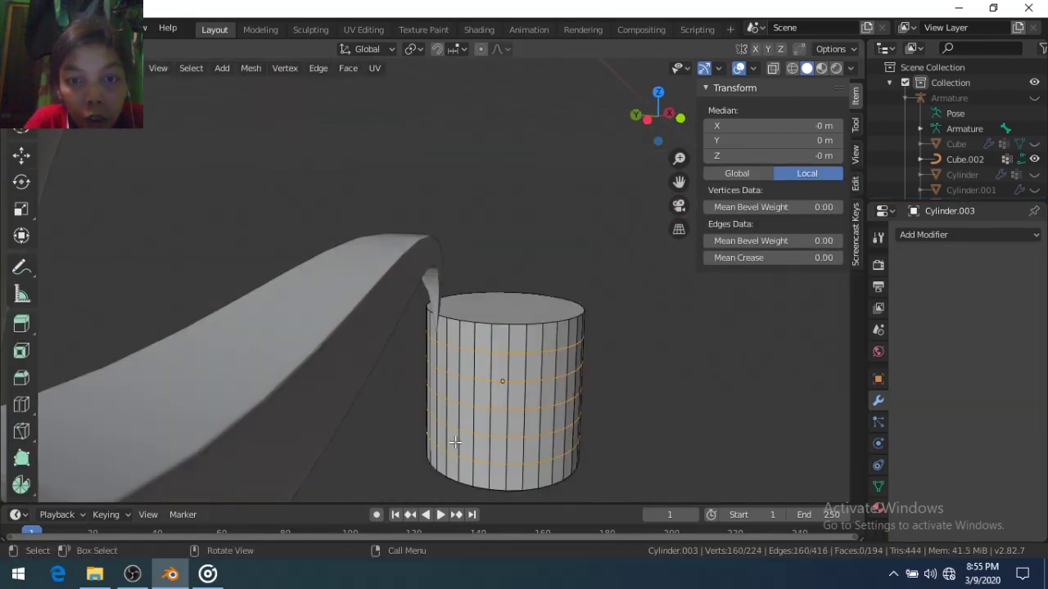
Extrude one side face of the cylinder into a spout and remove its end face
left_click(164, 105)
left_click(451, 442, "shift")
middle_click_drag(451, 442, 399, 440, "shift")
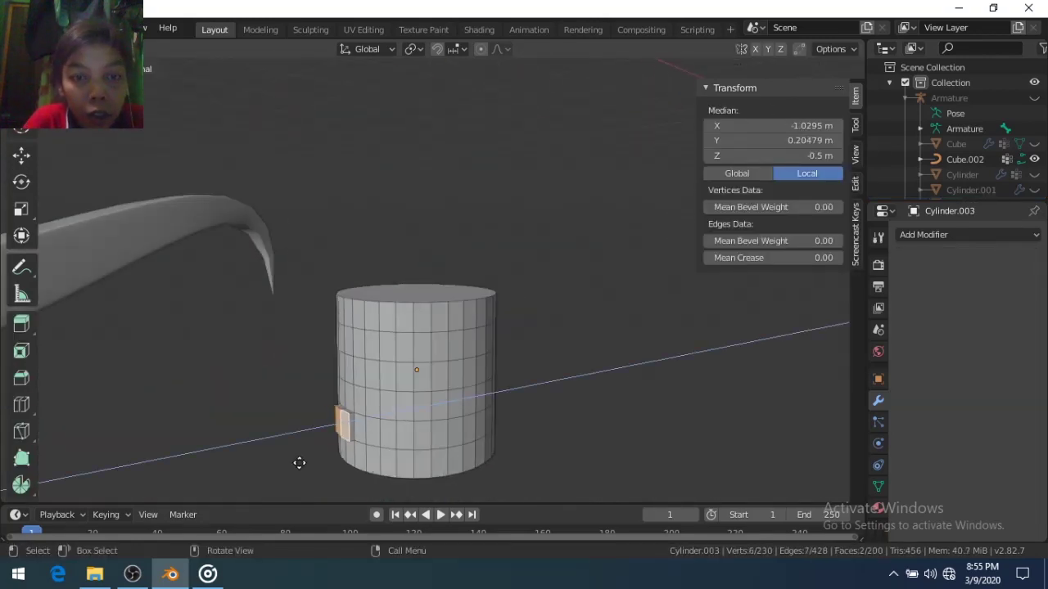
key("e")
key("z")
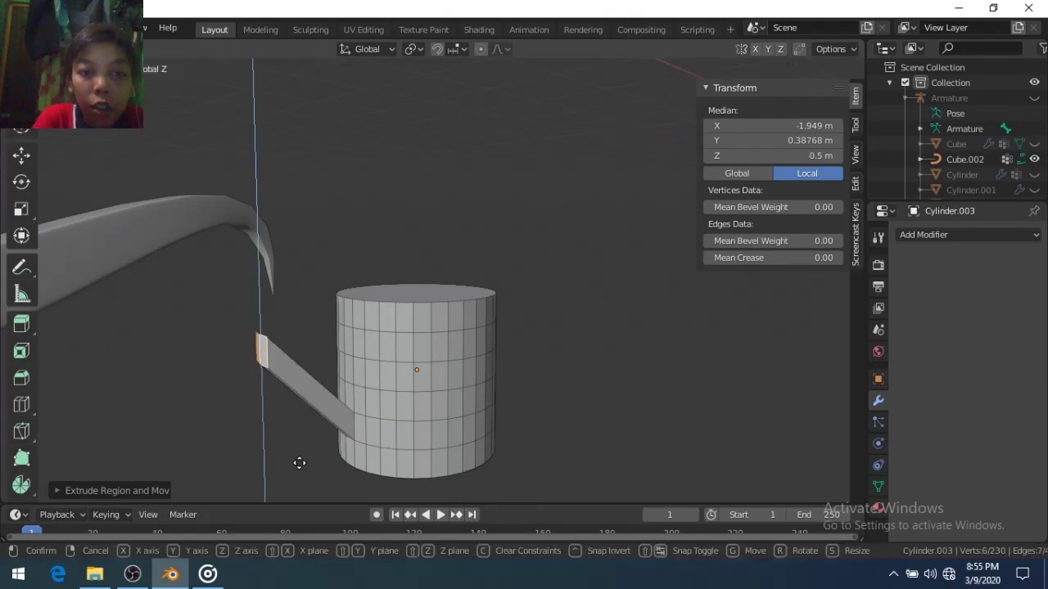
right_click(299, 462)
key("x")
left_click(221, 390)
middle_click_drag(222, 391, 314, 422)
key("Tab")
key("Tab")
Extrude two faces on the opposite side into a pair of arms
mouse_move(628, 306)
middle_mouse_down()
mouse_move(435, 343)
mouse_move(152, 314)
middle_mouse_up()
key("KP_3")
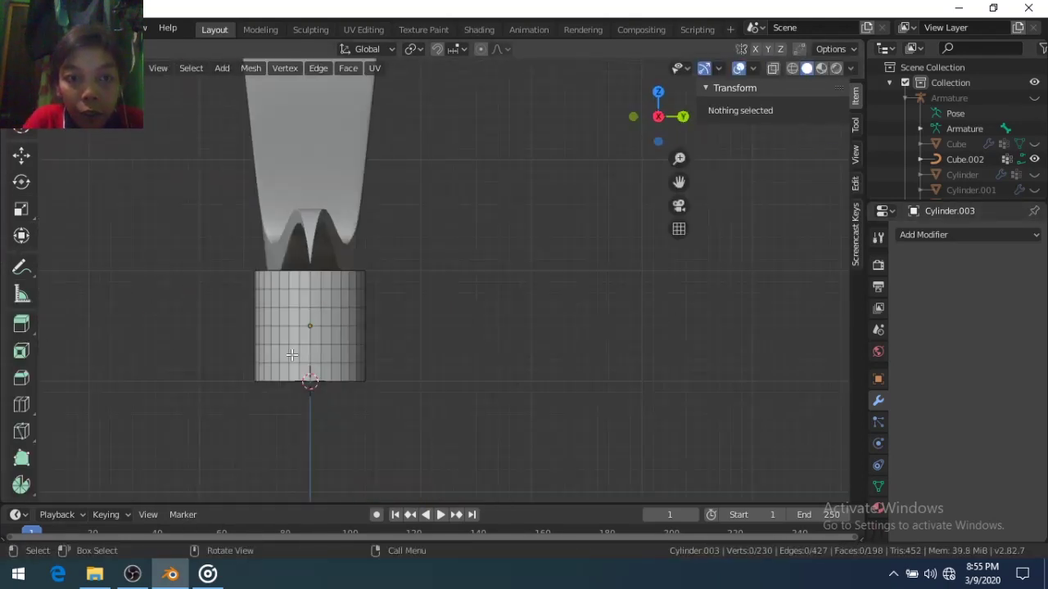
left_click(307, 354)
key("e")
left_click(352, 323)
middle_click_drag(352, 324, 447, 371)
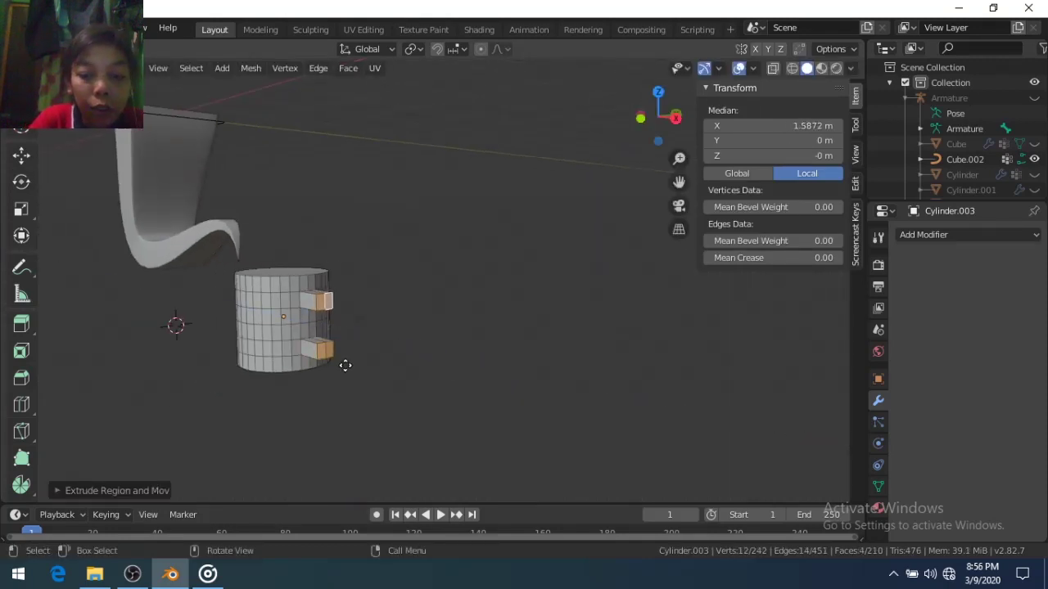
middle_click_drag(345, 366, 365, 401)
key("ctrl+z")
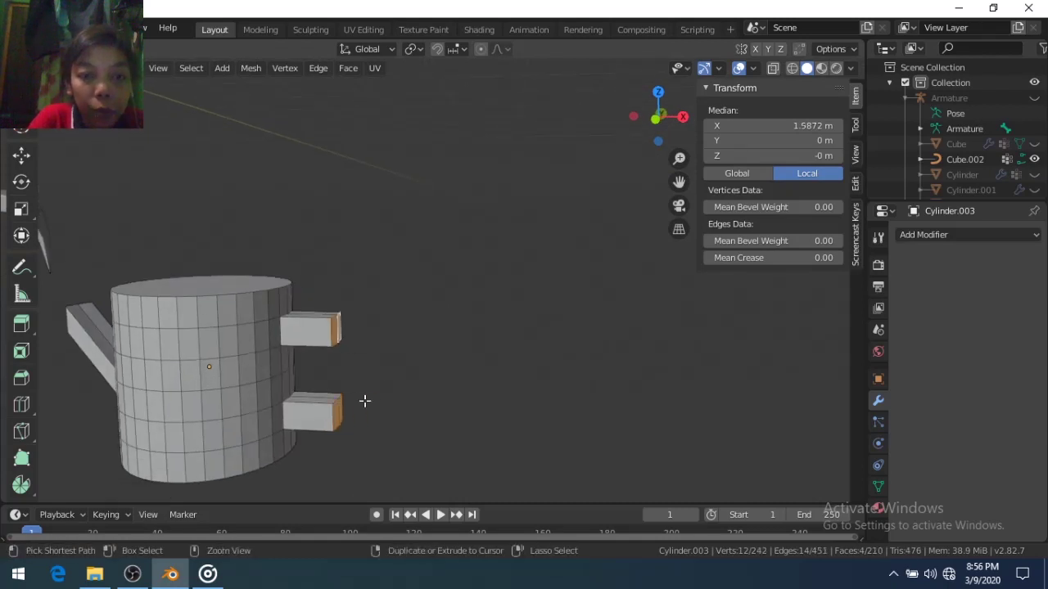
key("e")
left_click(379, 386)
Tilt the upper and lower arm end faces into slants and delete an arm end face
left_click(379, 327)
middle_click_drag(380, 328, 338, 330)
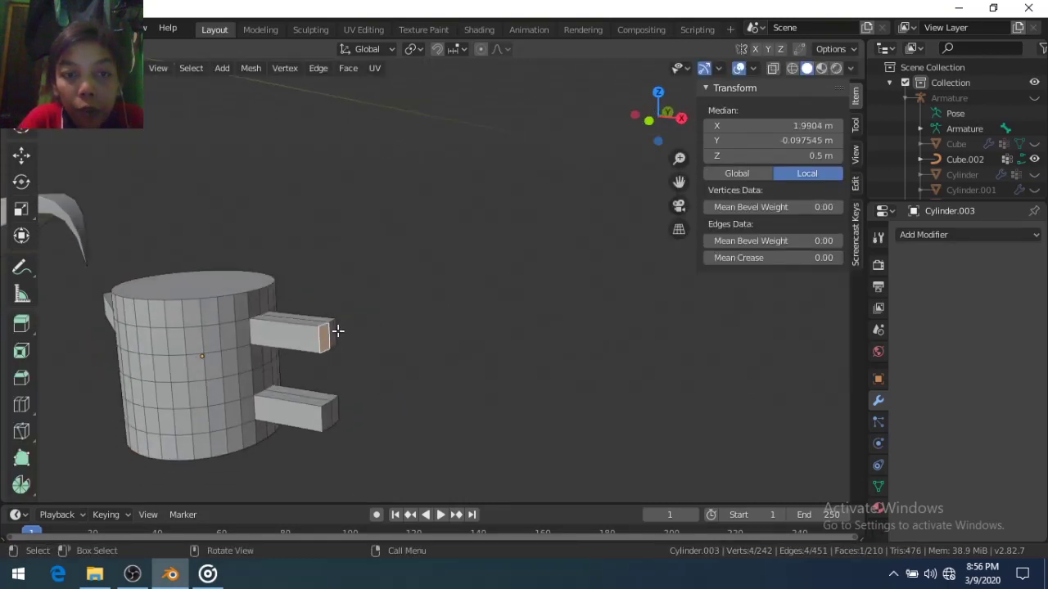
key("x")
key("g")
key("y")
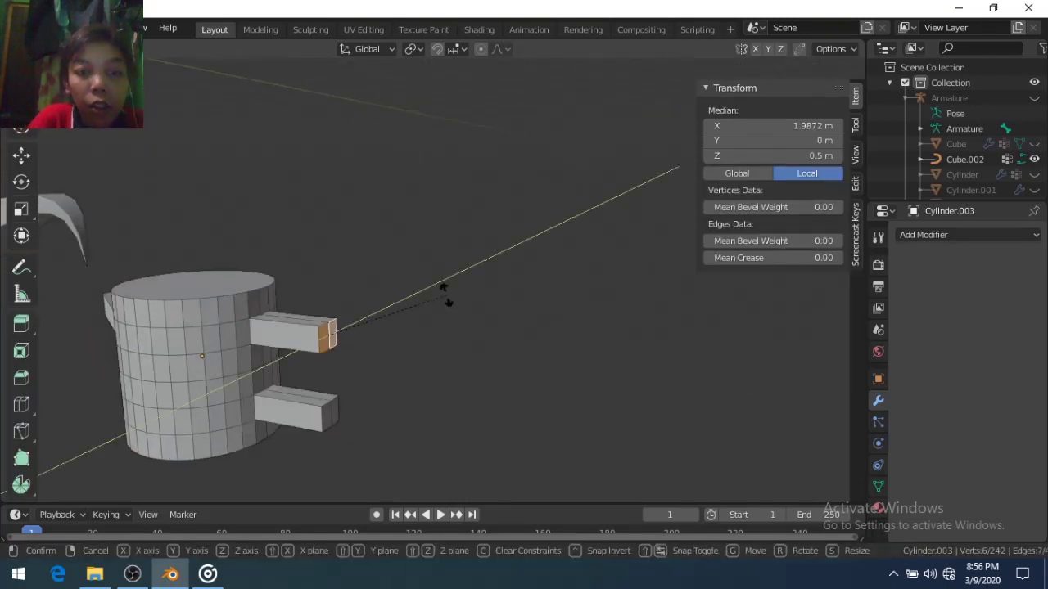
left_click(431, 309)
key("r")
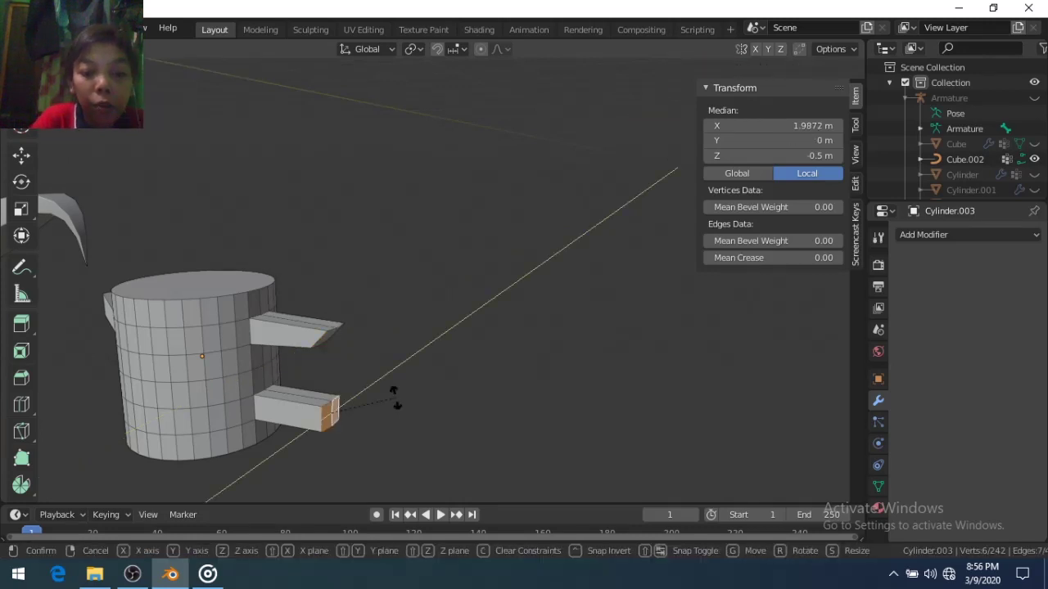
left_click(396, 398)
middle_click_drag(395, 398, 285, 373)
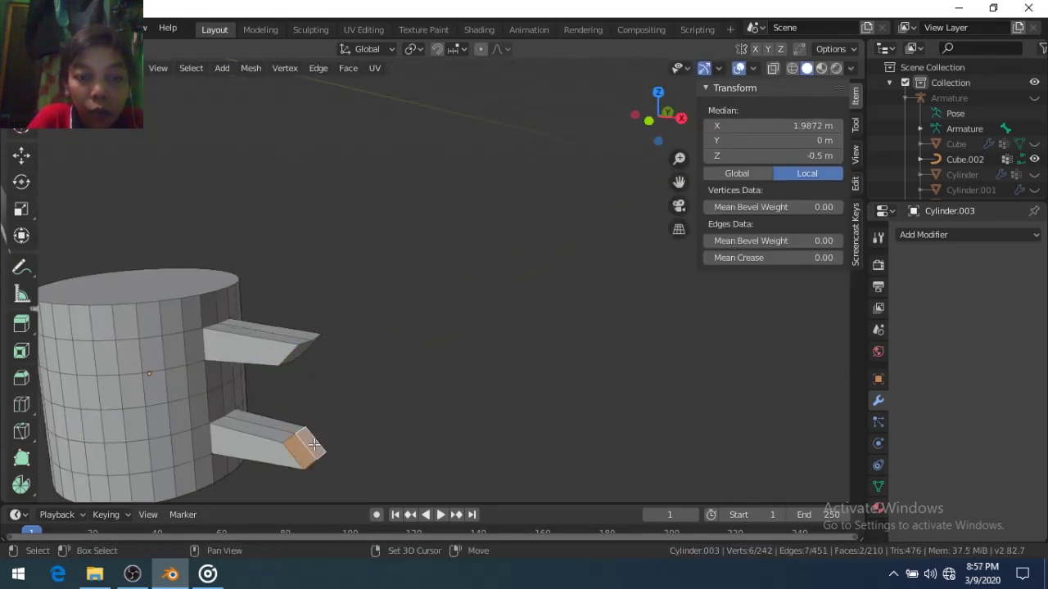
key("x")
left_click(287, 392)
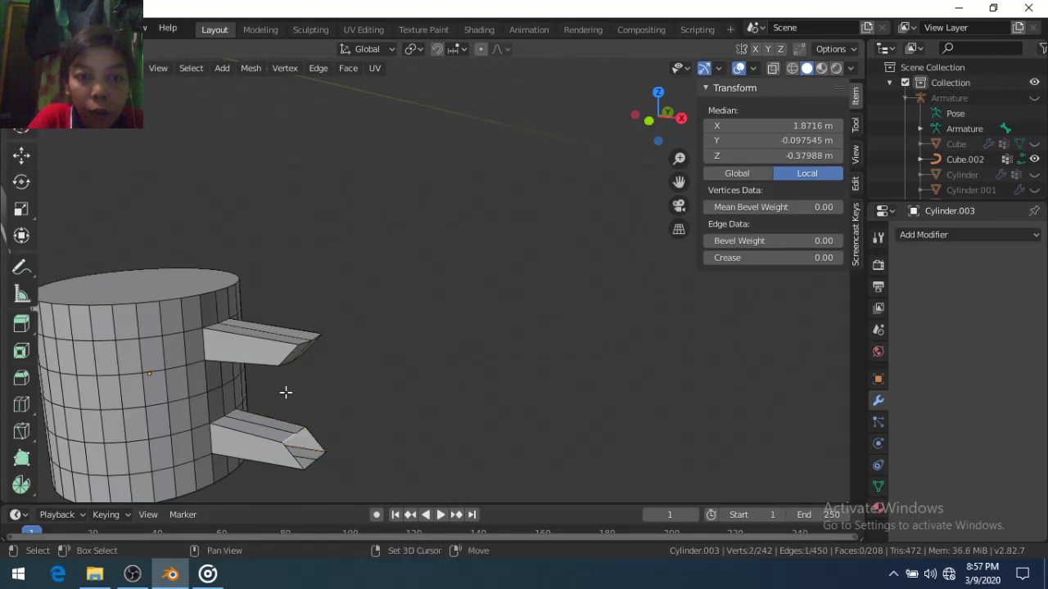
Fill the gap between the arms and try a level-3 Subdivision Surface, then undo it
key("f")
mouse_move(297, 462)
middle_mouse_down()
mouse_move(254, 450)
mouse_move(180, 334)
middle_mouse_up()
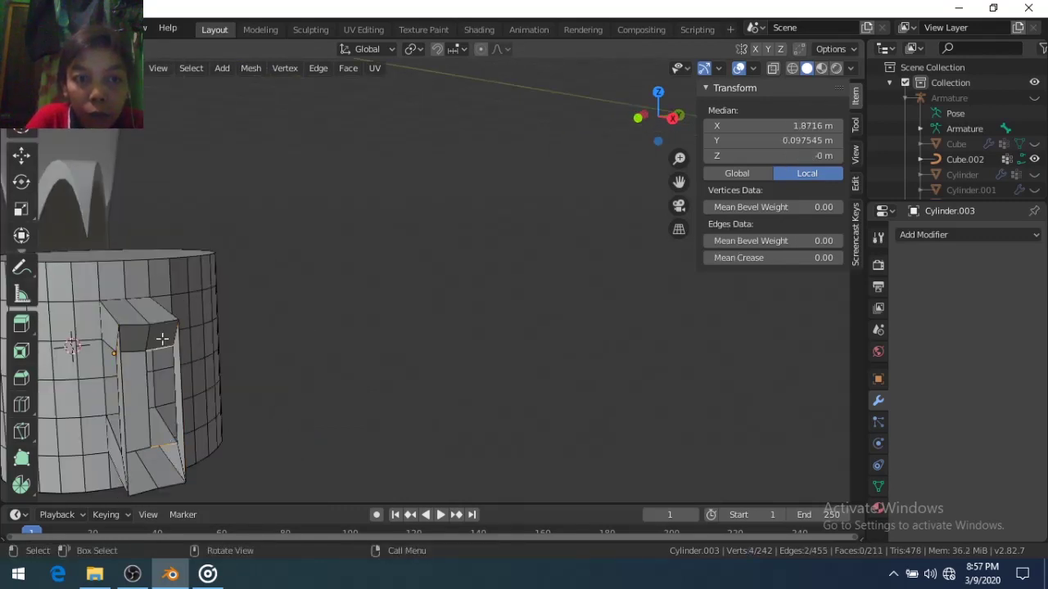
key("Tab")
left_click(966, 235)
left_click(802, 489)
left_click(961, 351)
mouse_move(459, 385)
middle_mouse_down()
mouse_move(368, 440)
mouse_move(760, 356)
middle_mouse_up()
key("Tab")
key("ctrl+z")
Reselect the cup in Edit Mode and pick the handle's top face
mouse_move(505, 352)
middle_mouse_down()
mouse_move(578, 382)
mouse_move(352, 381)
middle_mouse_up()
key("Tab")
left_click(319, 421)
key("Tab")
mouse_move(319, 421)
middle_mouse_down()
mouse_move(320, 355)
mouse_move(166, 375)
mouse_move(210, 368)
middle_mouse_up()
left_click(320, 355)
left_click(210, 368)
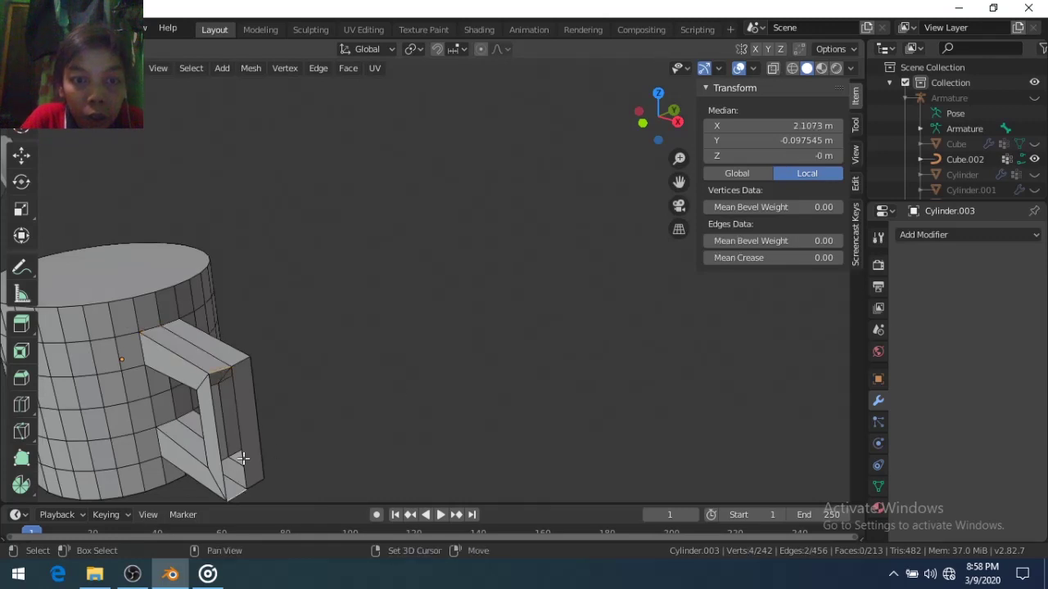
Select the handle's corner vertices and add a Subdivision Surface modifier to the cup
key("alt+a")
left_click(237, 419)
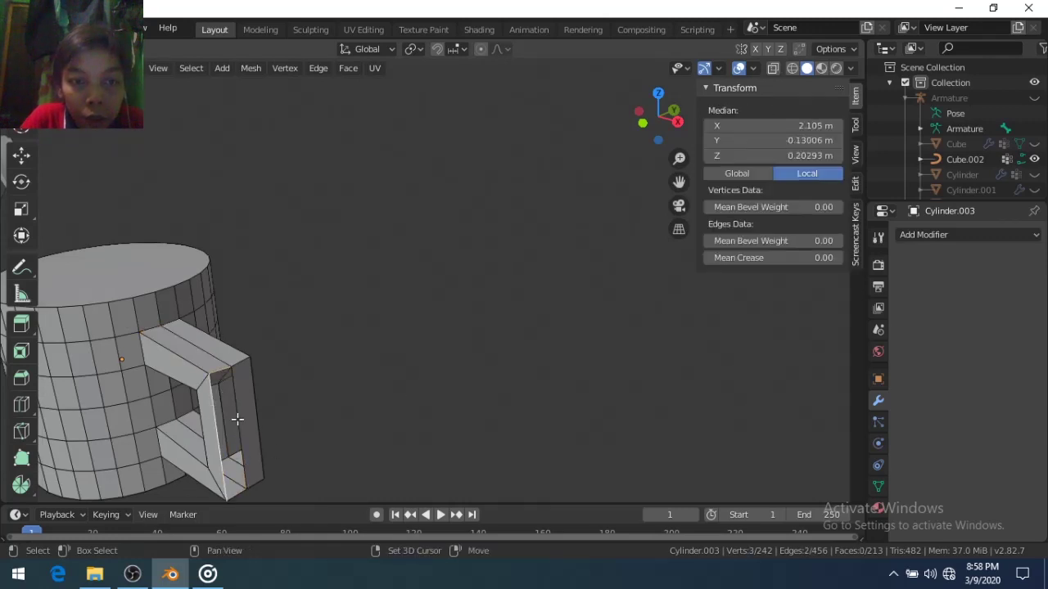
key("Tab")
left_click(931, 236)
left_click(755, 486)
mouse_move(755, 485)
middle_mouse_down()
mouse_move(187, 399)
mouse_move(194, 426)
middle_mouse_up()
Delete the selected handle edges and turn off on-cage smoothing display
key("Tab")
scroll(197, 450, "up", 5)
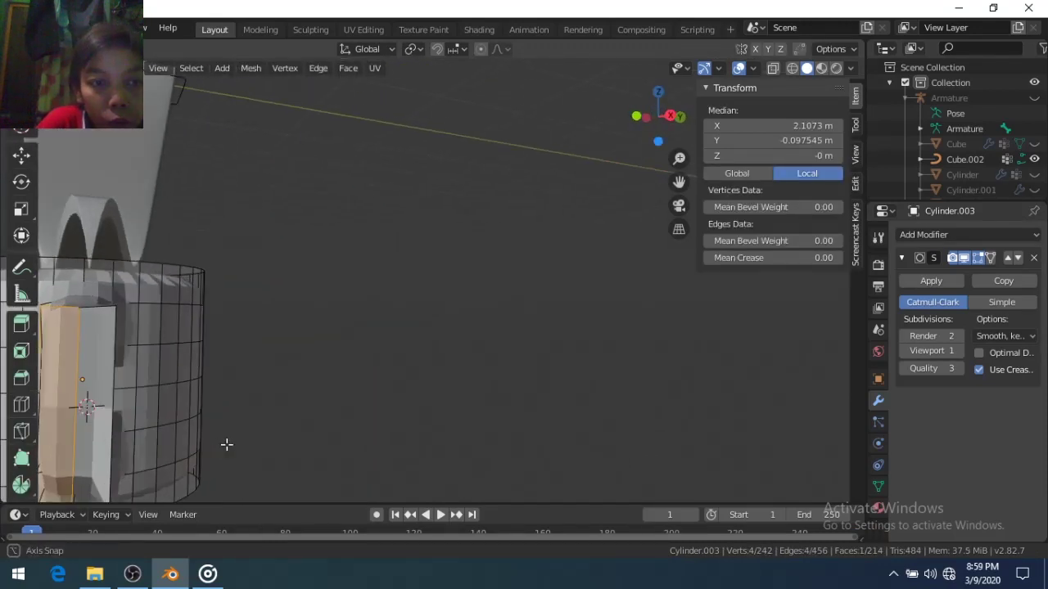
key("x")
left_click(115, 376)
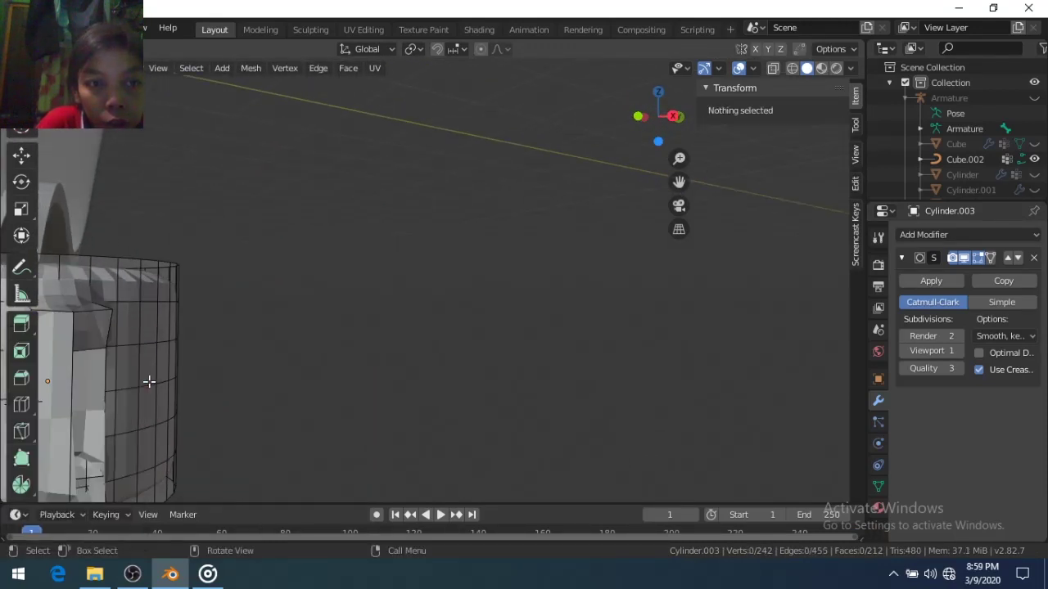
scroll(139, 393, "down", 4)
middle_click_drag(120, 418, 107, 363)
left_click(965, 259)
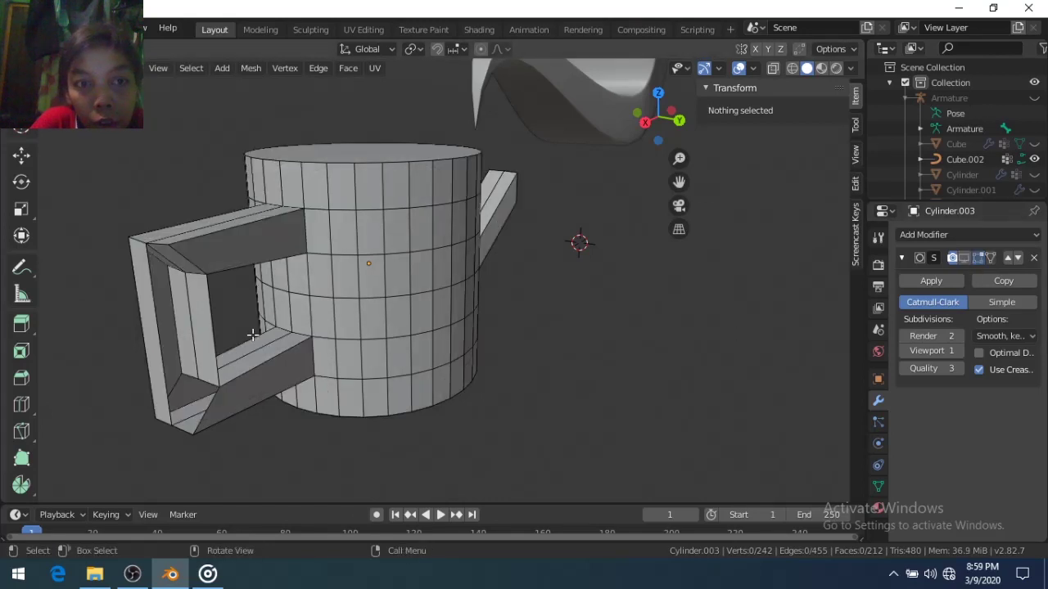
left_click(217, 361)
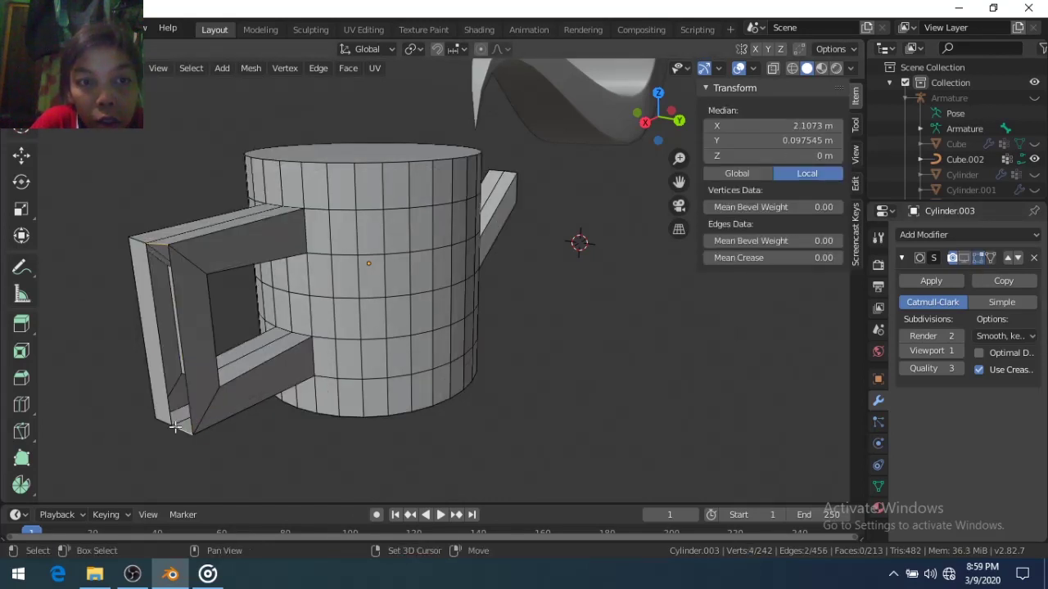
Set Subdivision Surface viewport and render levels to 3, then return to Edit Mode with X-ray on
left_click(976, 257)
key("Tab")
scroll(584, 368, "down", 2)
key("Tab")
key("Tab")
left_click(959, 350)
left_click(959, 336)
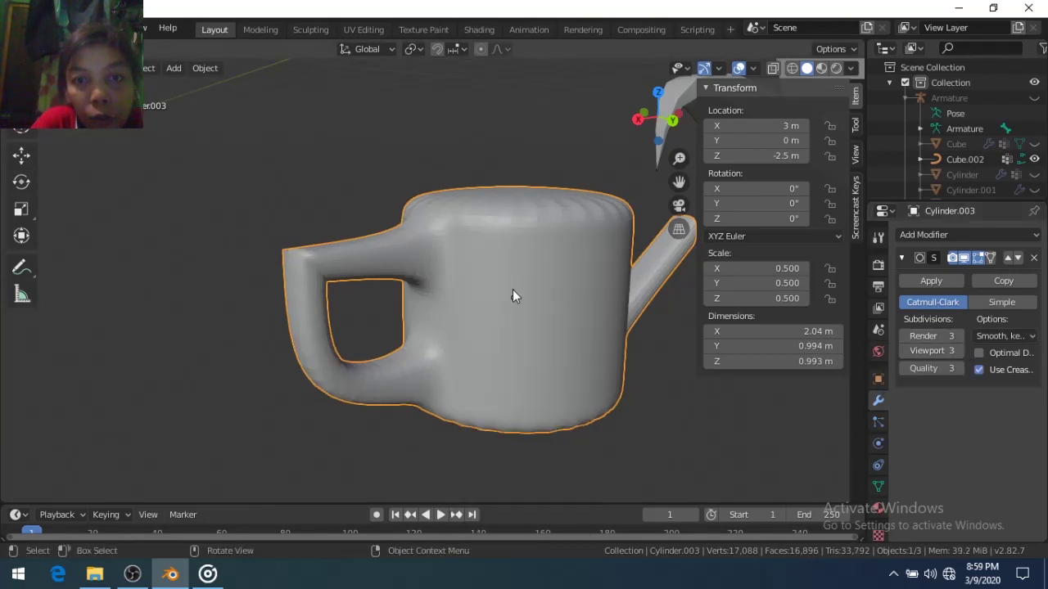
key("Tab")
key("KP_7")
key("KP_1")
key("alt+z")
Move the vertices at the handle's lower corner to a new position
left_click_drag(382, 358, 456, 398)
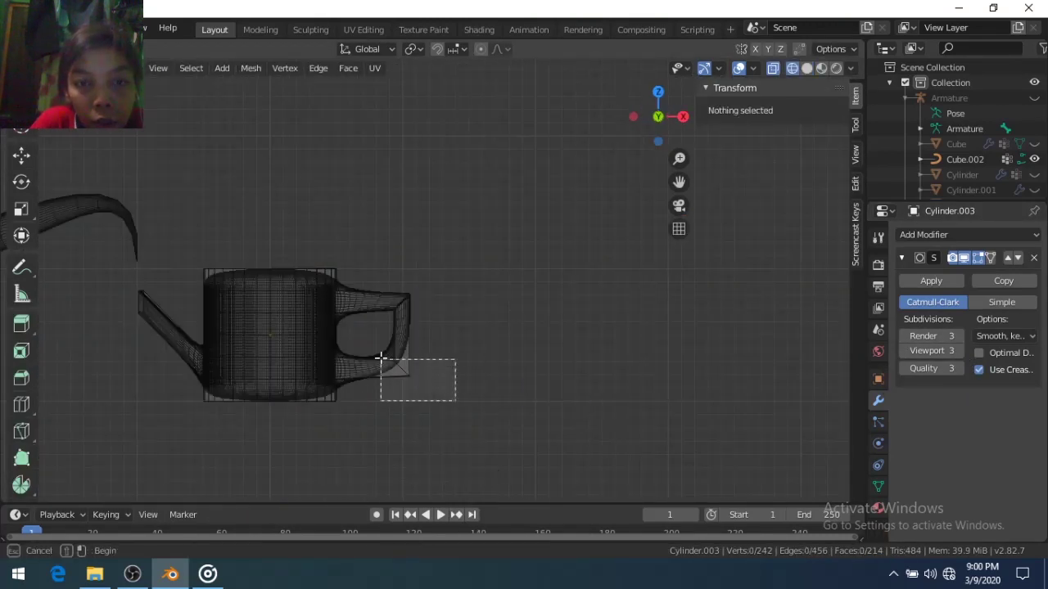
key("g")
left_click(450, 376)
Taper the spout tip by scaling it down and flattening it along Z
left_click_drag(384, 323, 498, 274)
key("s")
left_click(508, 311)
scroll(463, 344, "up", 3)
middle_click_drag(463, 344, 480, 332)
key("s")
key("z")
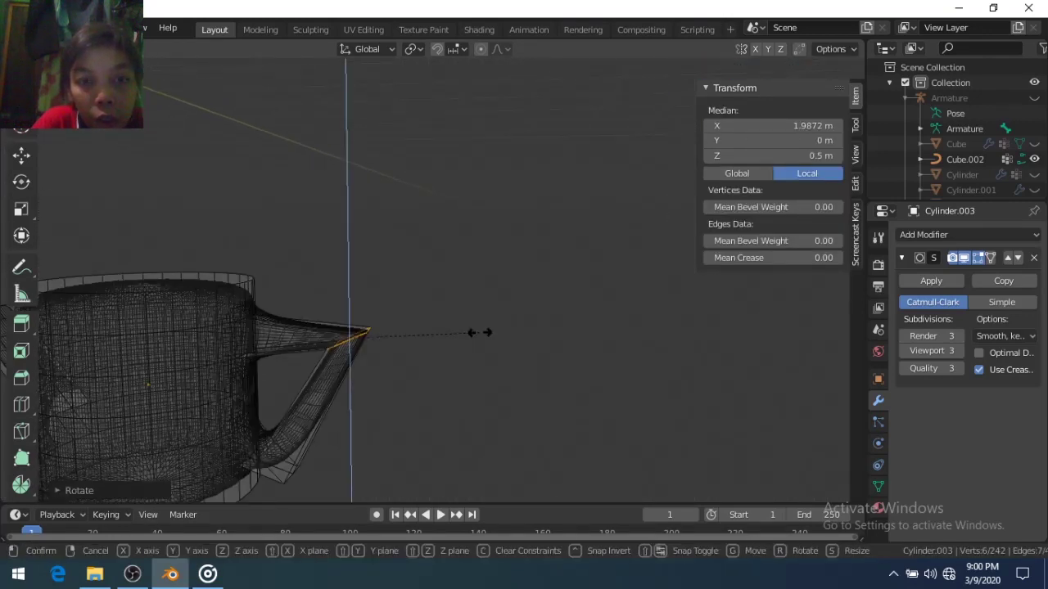
left_click(480, 333)
key("s")
left_click(435, 260)
mouse_move(414, 346)
middle_mouse_down()
mouse_move(467, 343)
mouse_move(276, 369)
middle_mouse_up()
key("g")
left_click(466, 339)
Extrude the mug's bottom face and scale it inward to inset the base
key("Tab")
key("Tab")
key("alt+a")
left_click_drag(225, 233, 242, 262)
key("z")
left_click(505, 291)
key("e")
key("s")
left_click(508, 352)
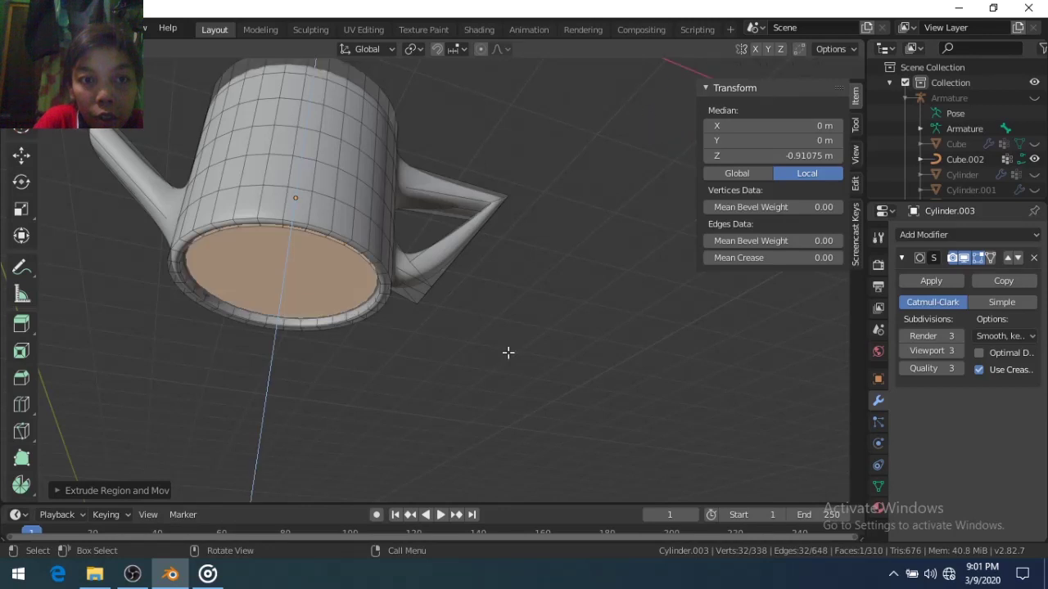
Bevel the top rim and raise it 0.5 along Z
key("Tab")
middle_click_drag(508, 350, 463, 416)
key("Tab")
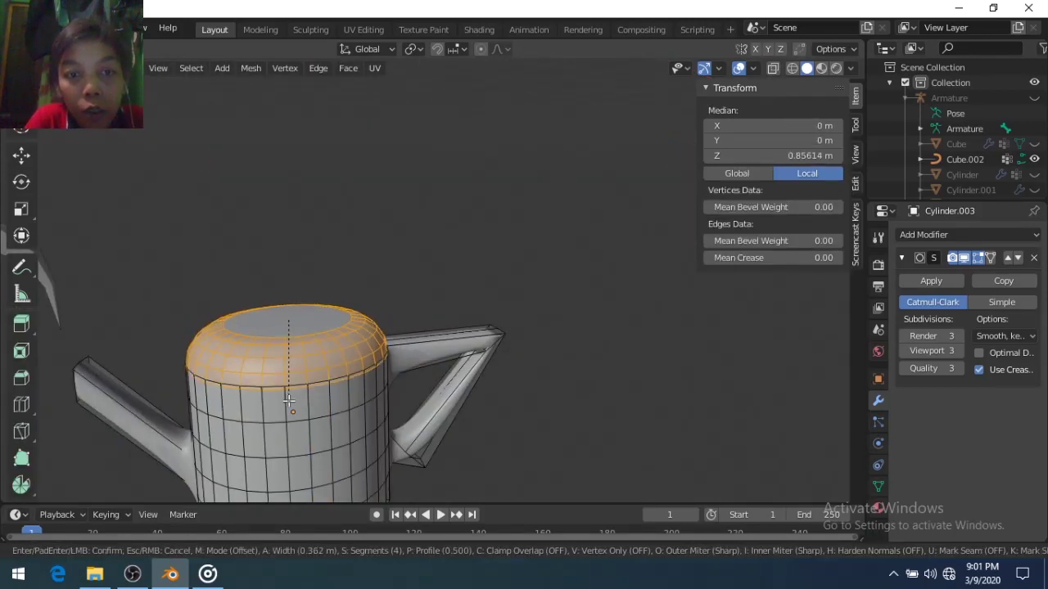
type("0.5")
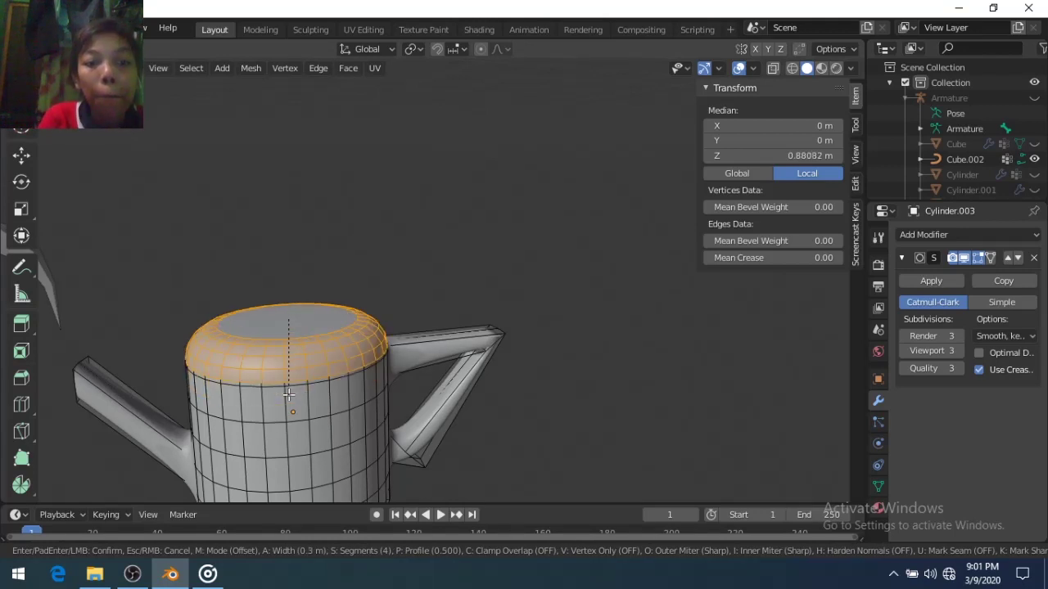
type("gz")
left_click(288, 393)
Delete the stray edges at the handle's corner
key("Tab")
scroll(388, 361, "up", 4)
key("Tab")
middle_click_drag(388, 361, 382, 360)
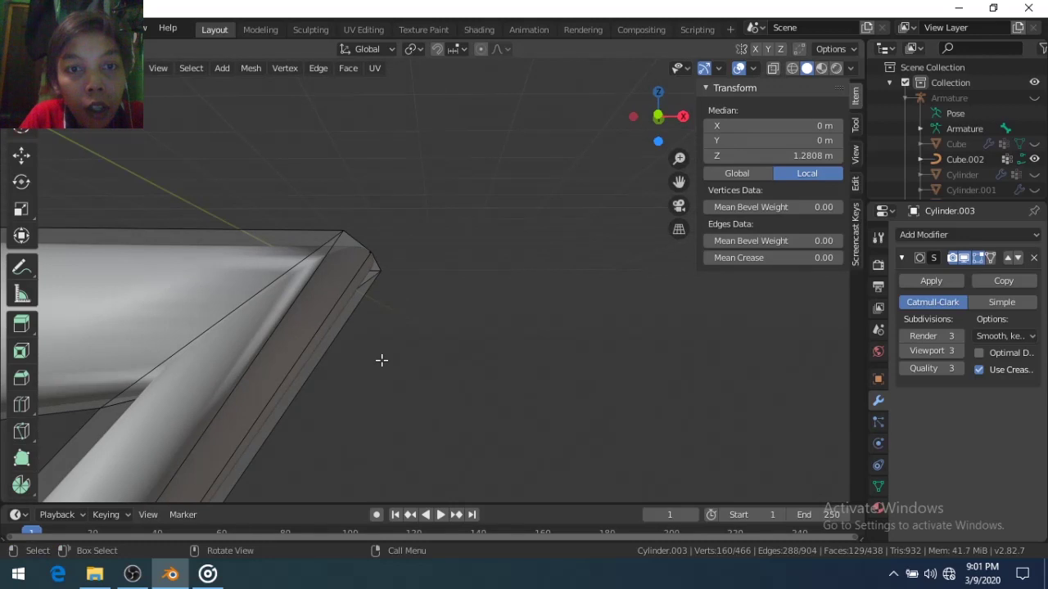
key("x")
left_click(325, 322)
left_click(313, 320)
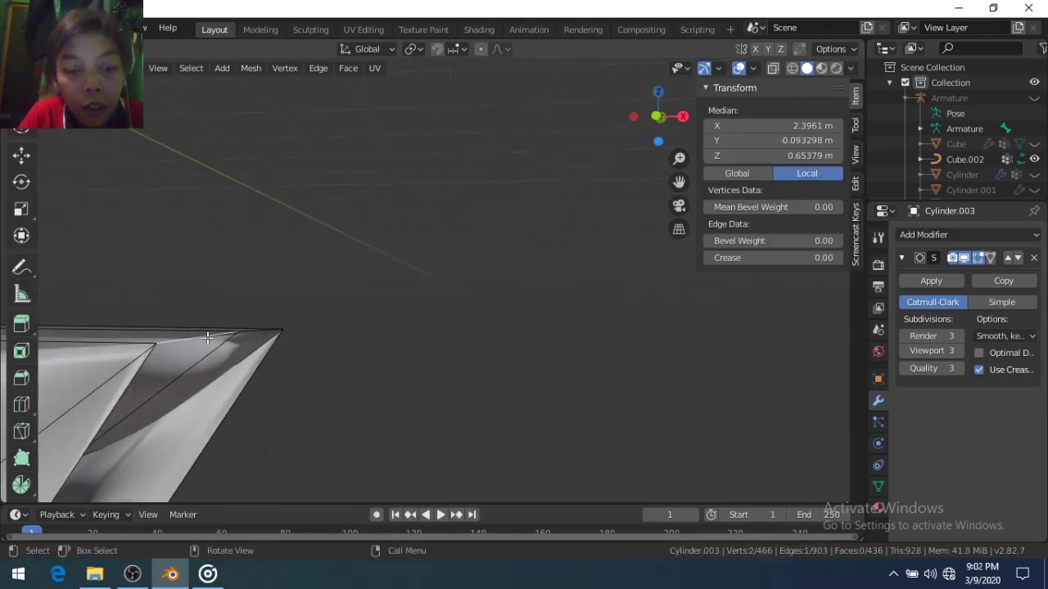
key("x")
left_click(363, 376)
middle_click_drag(391, 391, 369, 391)
key("x")
key("Return")
Delete two stray vertices near the handle, then review the whole mug in Object Mode
scroll(657, 344, "down", 3)
mouse_move(658, 343)
middle_mouse_down()
mouse_move(452, 358)
mouse_move(445, 344)
middle_mouse_up()
scroll(451, 358, "up", 5)
scroll(445, 343, "up", 2)
left_click(231, 299)
key("x")
key("Return")
left_click(172, 272)
key("x")
key("Return")
left_click(346, 233)
mouse_move(173, 272)
middle_mouse_down()
mouse_move(346, 233)
mouse_move(458, 328)
middle_mouse_up()
key("Tab")
scroll(498, 363, "down", 3)
middle_click_drag(533, 344, 613, 348)
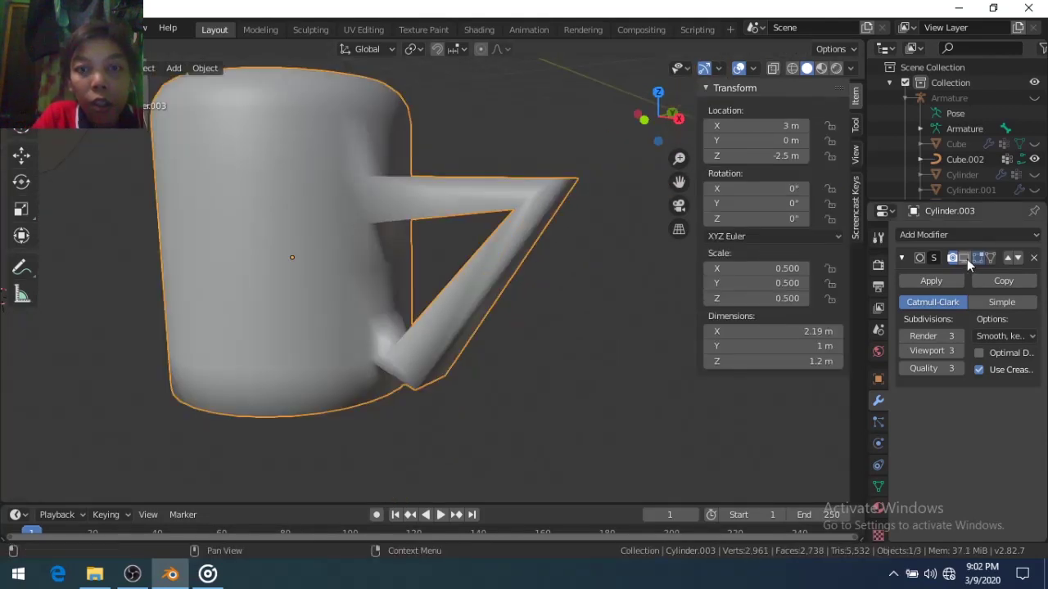
In wireframe, move the handle's lower vertices so they meet the mug body
left_click(964, 259)
key("Tab")
left_click(963, 258)
middle_click_drag(524, 311, 459, 329)
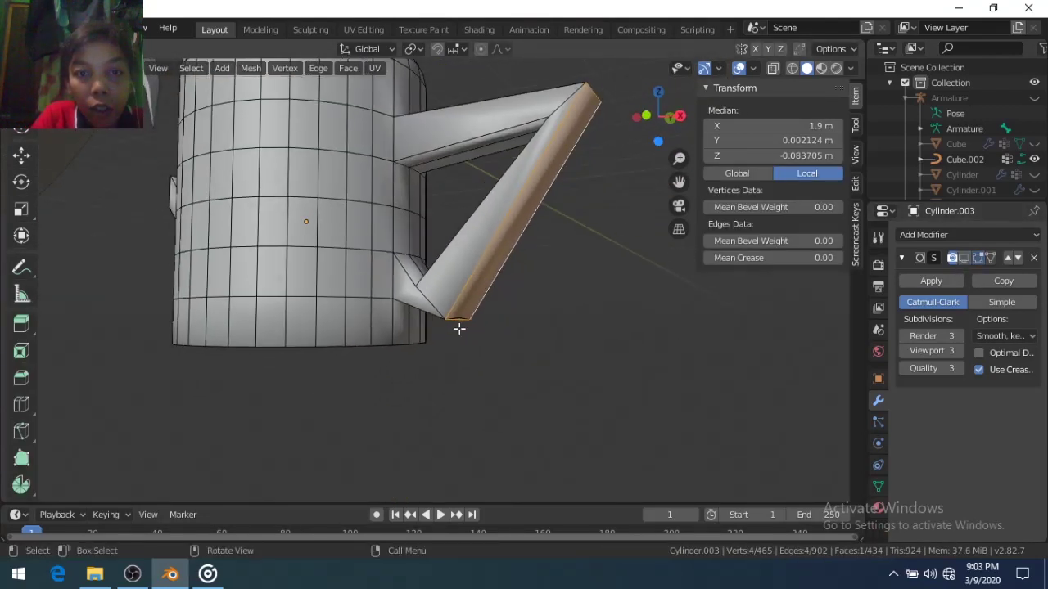
key("z")
left_click(363, 330)
middle_click_drag(561, 339, 522, 314)
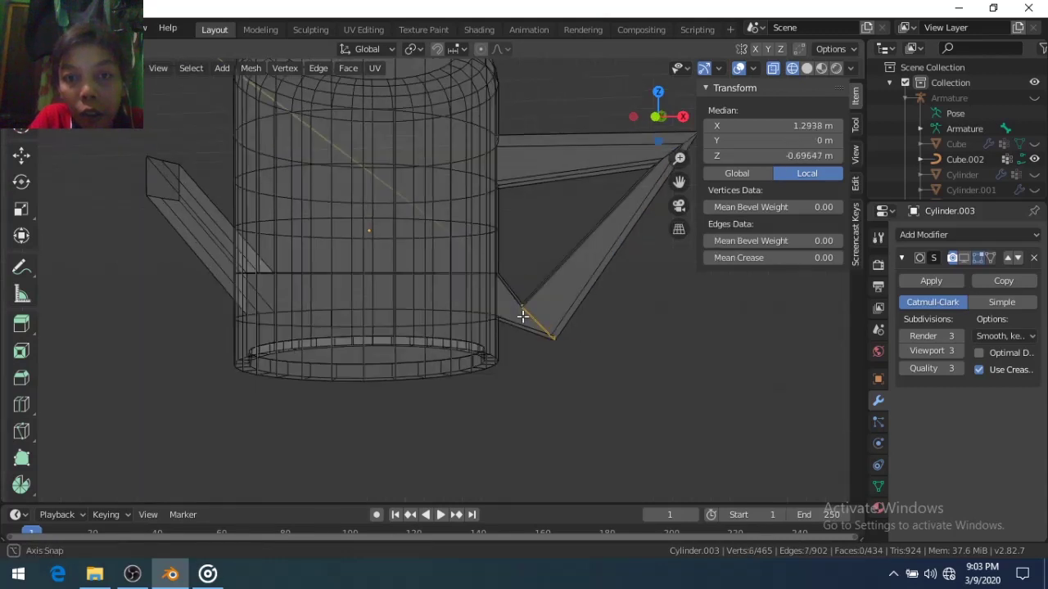
key("g")
left_click(492, 374)
middle_click_drag(491, 374, 428, 366)
middle_click_drag(467, 328, 500, 344)
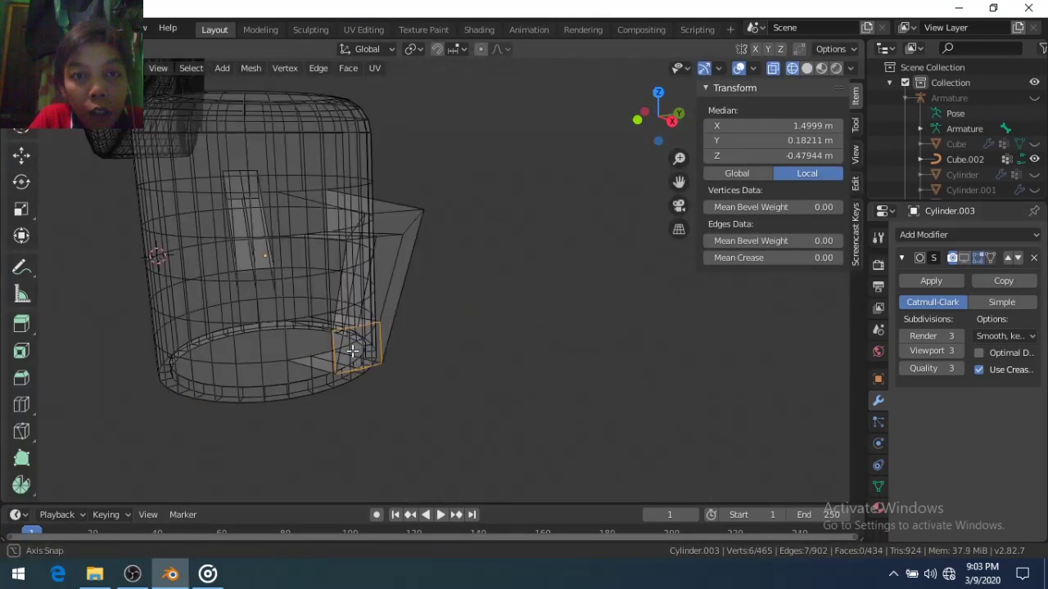
Back in solid shading, delete the stray edge at the handle base
left_click(963, 258)
middle_click_drag(573, 385, 539, 381)
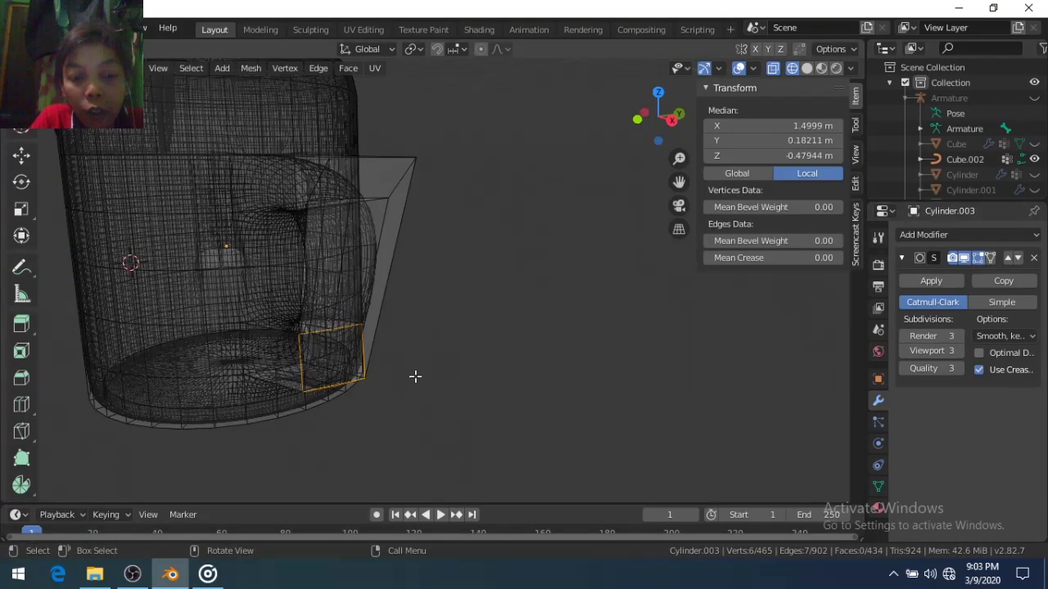
key("shift+z")
scroll(355, 379, "up", 3)
left_click(362, 434)
key("x")
left_click(442, 375)
mouse_move(442, 375)
middle_mouse_down()
mouse_move(348, 400)
mouse_move(246, 311)
middle_mouse_up()
left_click(238, 298)
Delete five stray edges around the handle's lower joint
key("x")
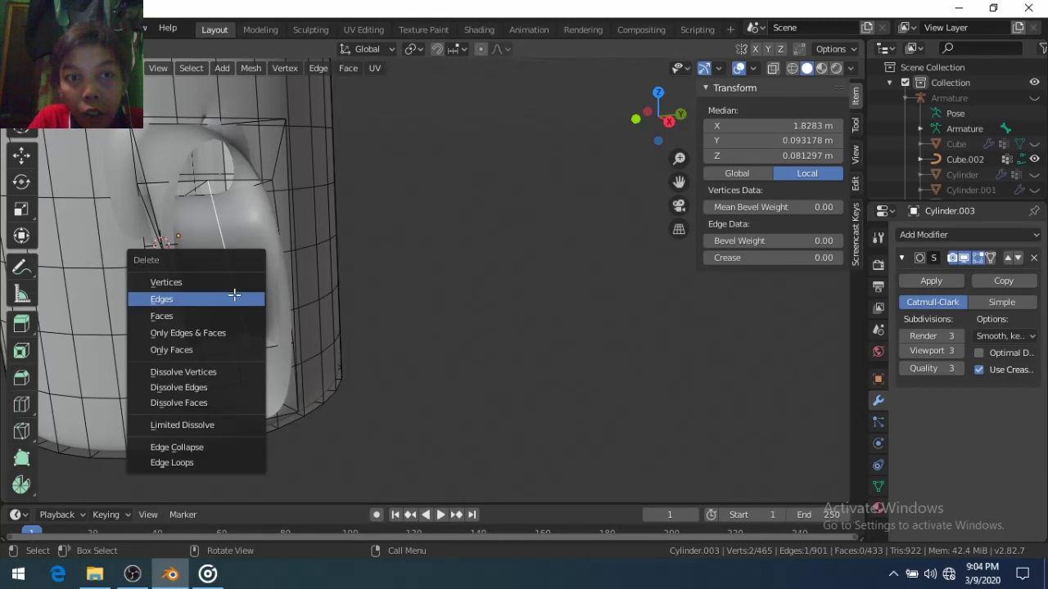
left_click(238, 297)
key("x")
left_click(253, 346)
left_click(246, 360)
mouse_move(245, 360)
middle_mouse_down()
mouse_move(238, 375)
mouse_move(270, 374)
middle_mouse_up()
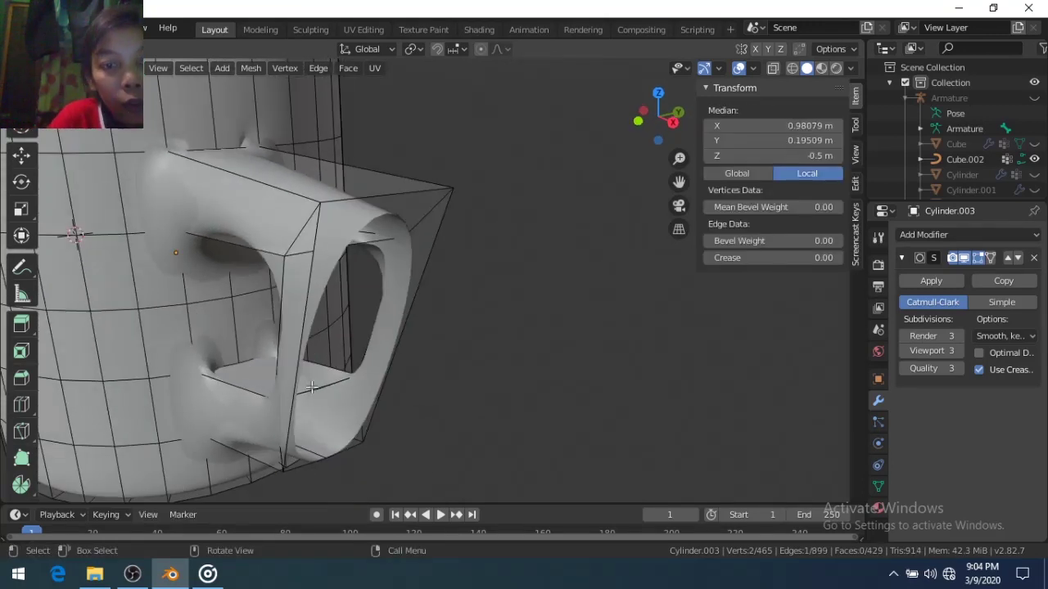
key("x")
left_click(327, 375)
left_click(339, 383)
key("x")
left_click(338, 378)
left_click(317, 457)
key("x")
left_click(292, 374)
Reposition an edge near the handle along X from top view, then along Y from side view
mouse_move(327, 460)
middle_mouse_down()
mouse_move(326, 404)
mouse_move(363, 414)
mouse_move(254, 421)
mouse_move(262, 414)
middle_mouse_up()
key("KP_7")
left_click(525, 388)
mouse_move(532, 389)
middle_mouse_down()
mouse_move(426, 257)
mouse_move(418, 262)
middle_mouse_up()
key("g")
key("x")
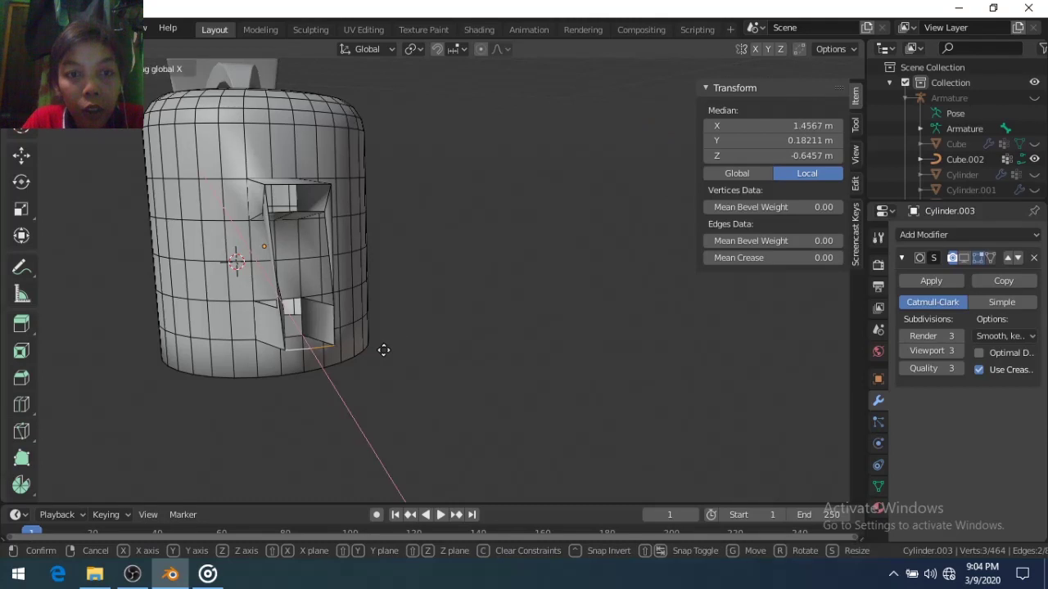
left_click(421, 344)
key("KP_3")
key("g")
key("y")
left_click(377, 350)
left_click(377, 351)
mouse_move(377, 350)
middle_mouse_down()
mouse_move(519, 363)
mouse_move(352, 344)
middle_mouse_up()
Move the handle-base edge along Y and fill a face between the two edges
left_click(337, 340)
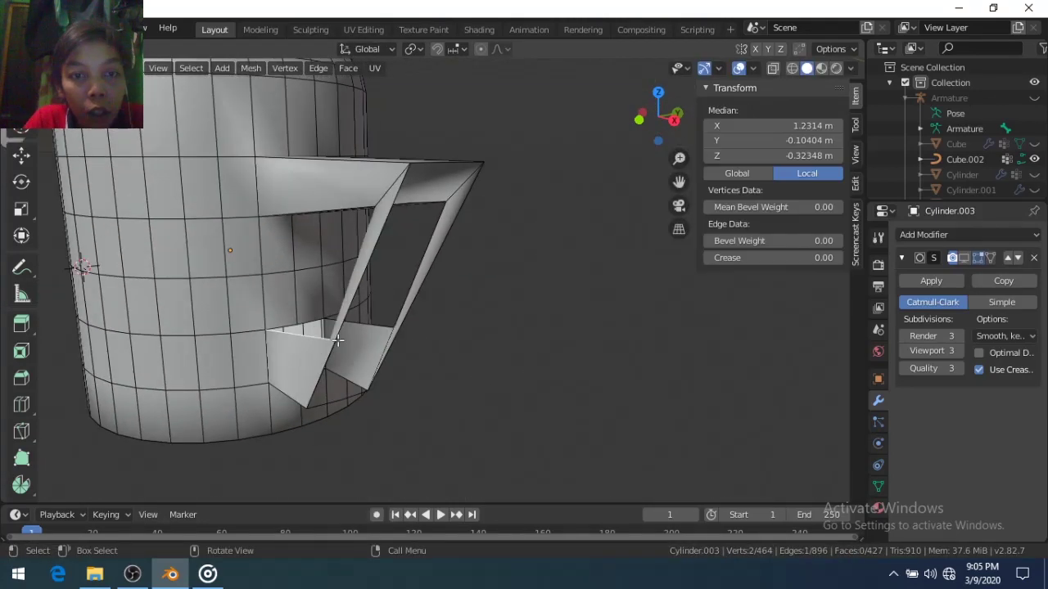
left_click(382, 331)
key("KP_1")
key("KP_3")
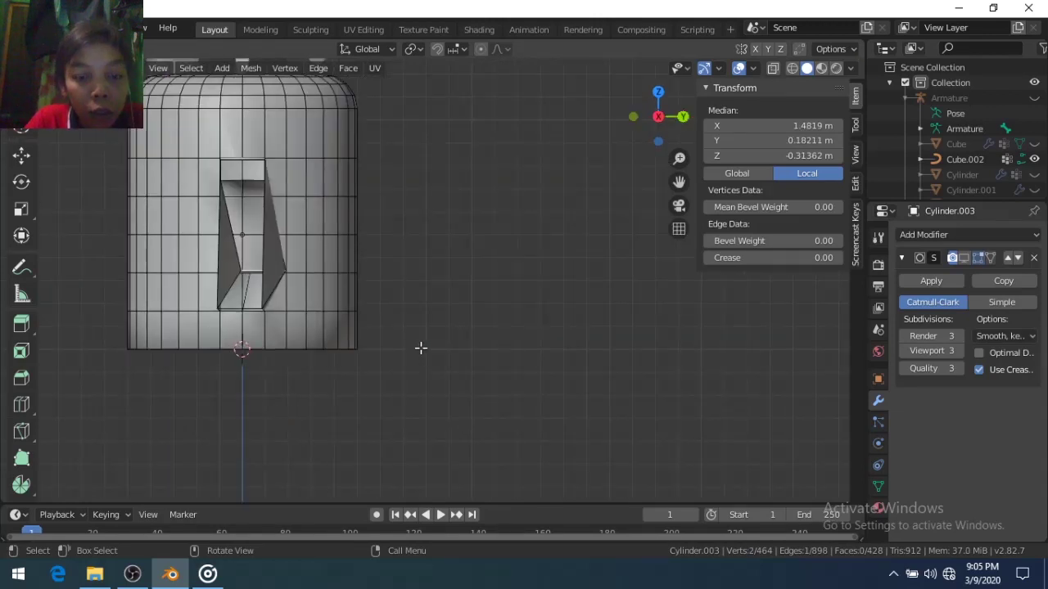
key("g")
key("y")
left_click(401, 349)
mouse_move(400, 349)
middle_mouse_down()
mouse_move(453, 366)
mouse_move(535, 352)
mouse_move(480, 293)
middle_mouse_up()
left_click(417, 346)
key("f")
key("f")
key("f")
Delete the smoothed mug and return to the front view
left_click(960, 258)
scroll(627, 346, "down", 3)
mouse_move(627, 346)
middle_mouse_down()
mouse_move(396, 353)
mouse_move(260, 379)
middle_mouse_up()
key("Tab")
key("z")
left_click(398, 359)
key("KP_1")
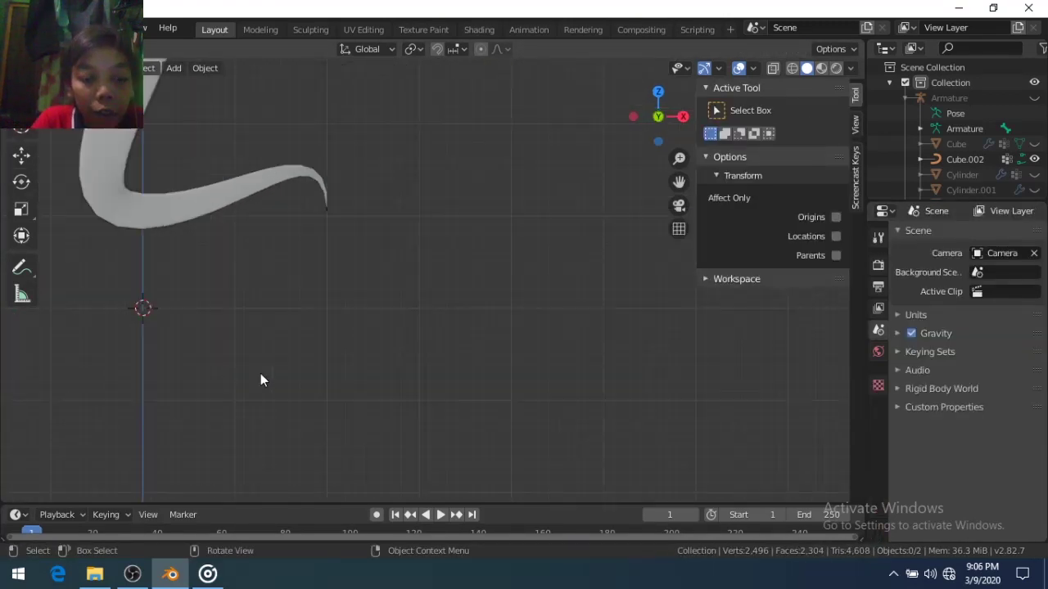
Add a cylinder, then delete it again
key("shift+a")
left_click(243, 334)
key("Tab")
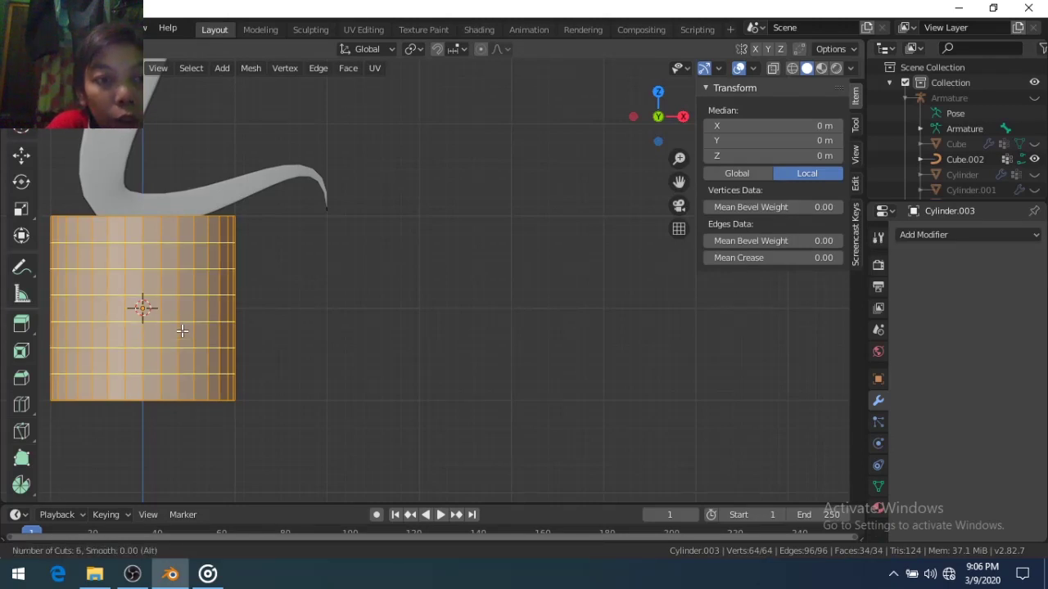
key("Tab")
key("Delete")
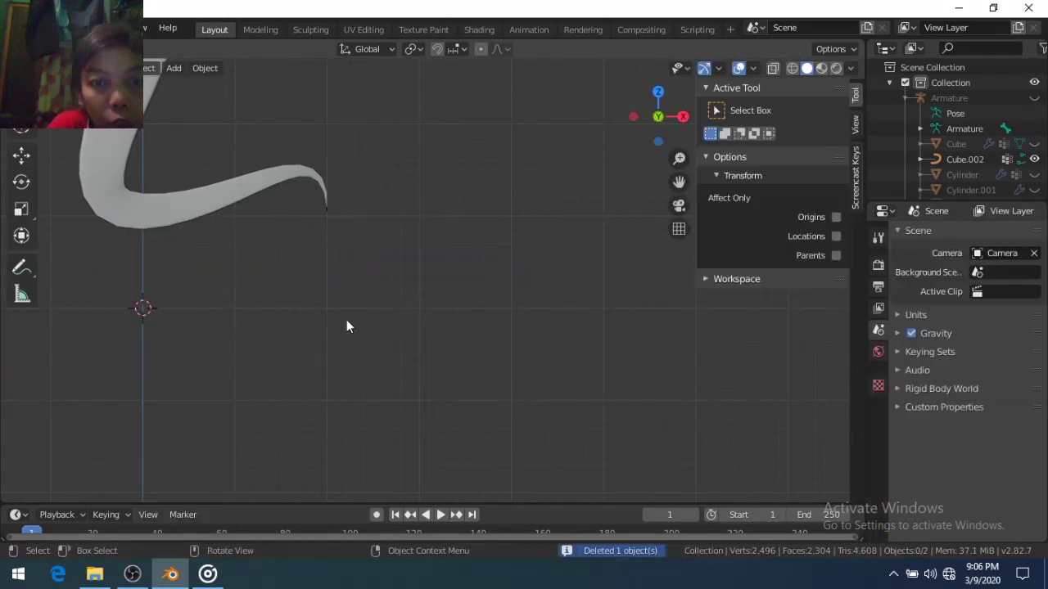
Add a new 16-vertex cylinder and center it in the view
key("shift+a")
left_click(311, 334)
left_click(90, 489)
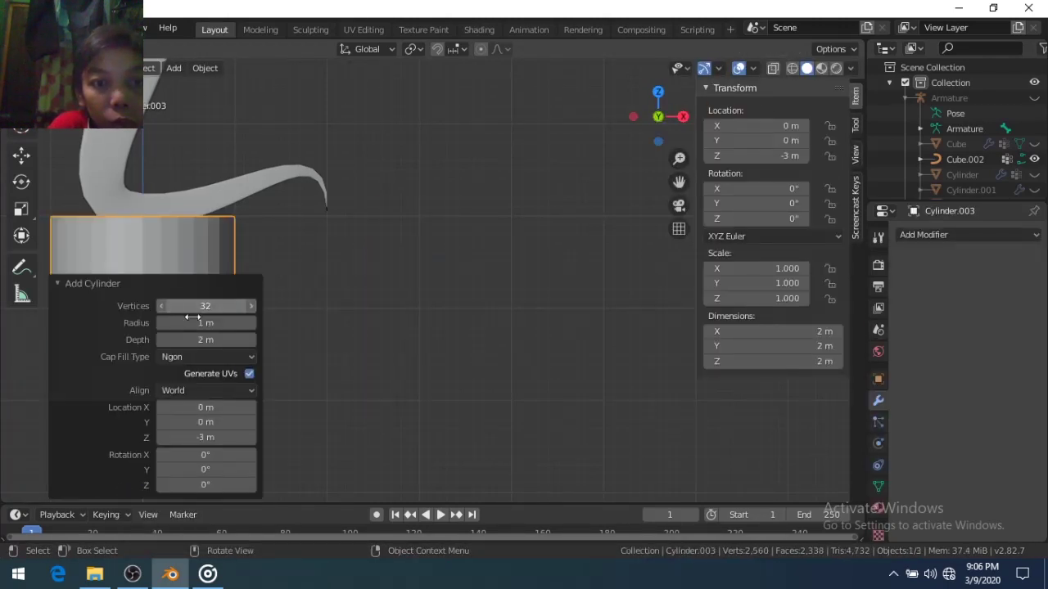
left_click(251, 306)
left_click(225, 306)
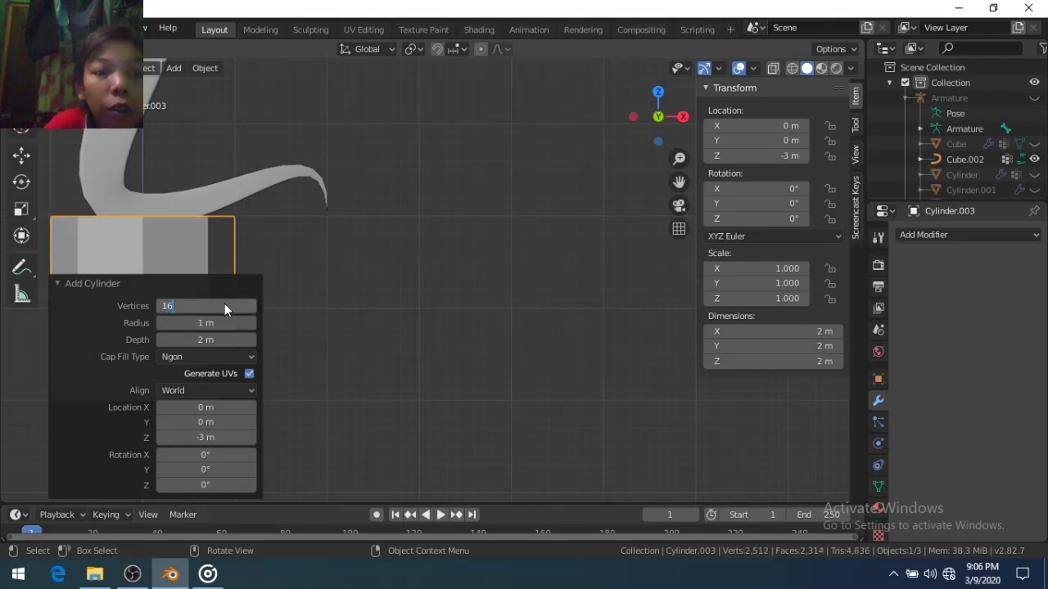
key("Return")
scroll(156, 307, "up", 2)
middle_click_drag(166, 304, 402, 363, "shift")
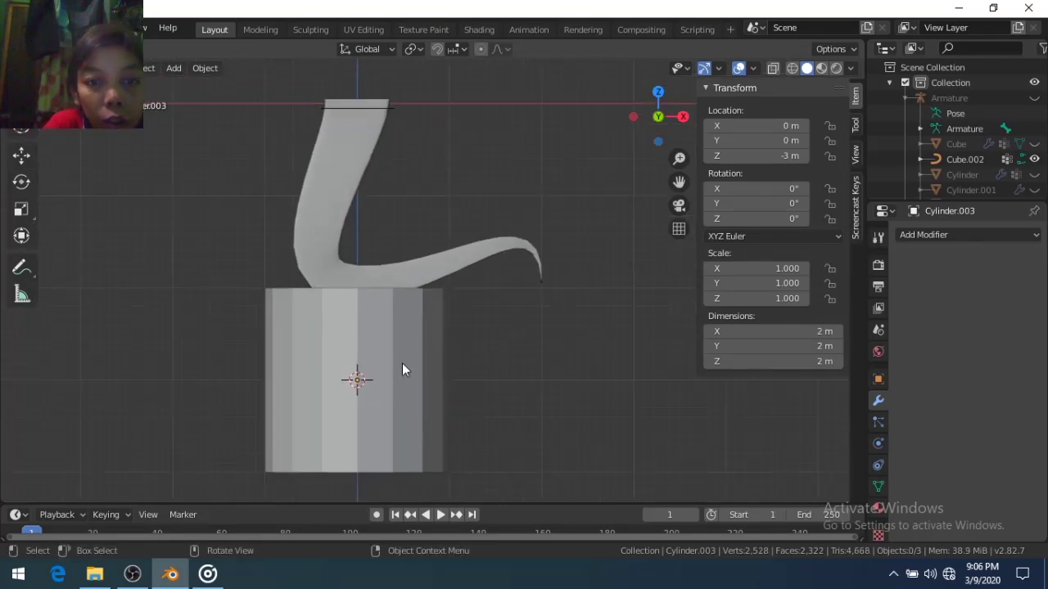
Add loop cuts around the cylinder, redoing them once to place them correctly
key("Tab")
key("ctrl+r")
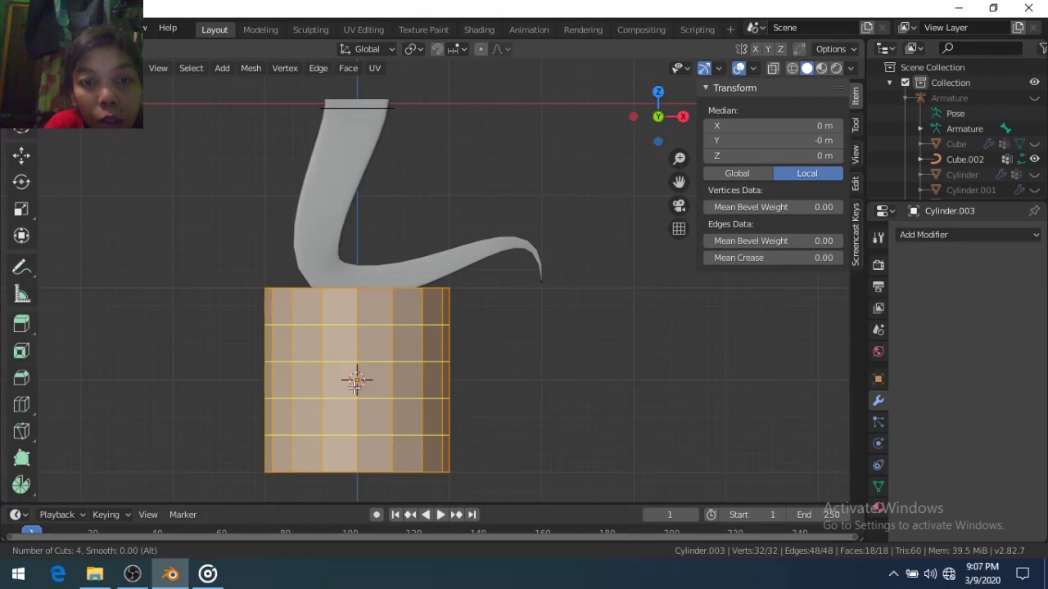
left_click(355, 383)
left_click(357, 379)
left_click(374, 344)
left_click(357, 342)
key("ctrl+z")
key("ctrl+r")
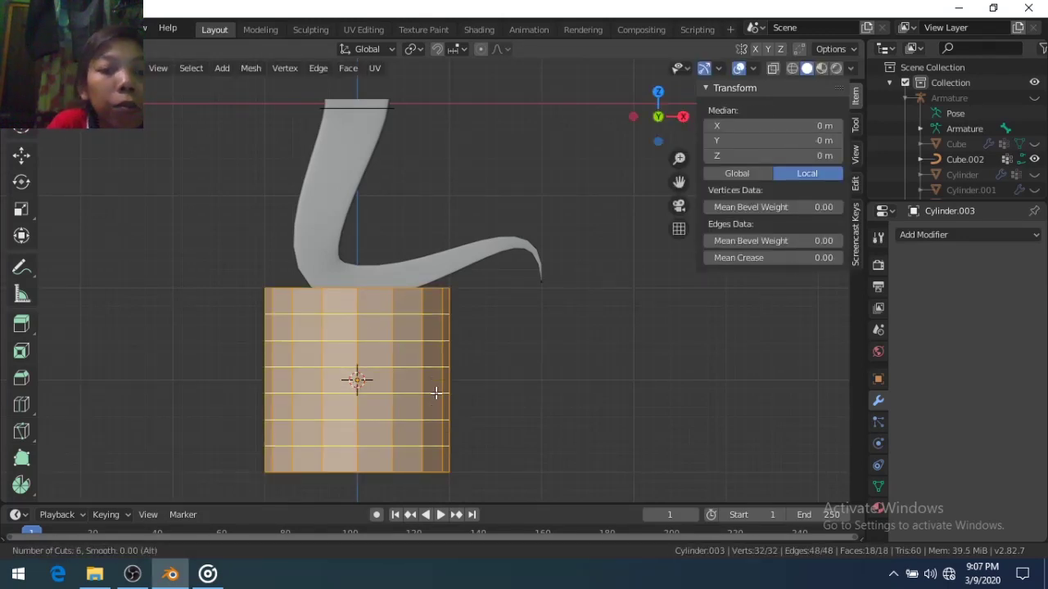
left_click(435, 393)
left_click(373, 339)
Extrude a side face outward into a blocky handle and inspect it from the front
middle_click_drag(370, 353, 508, 419)
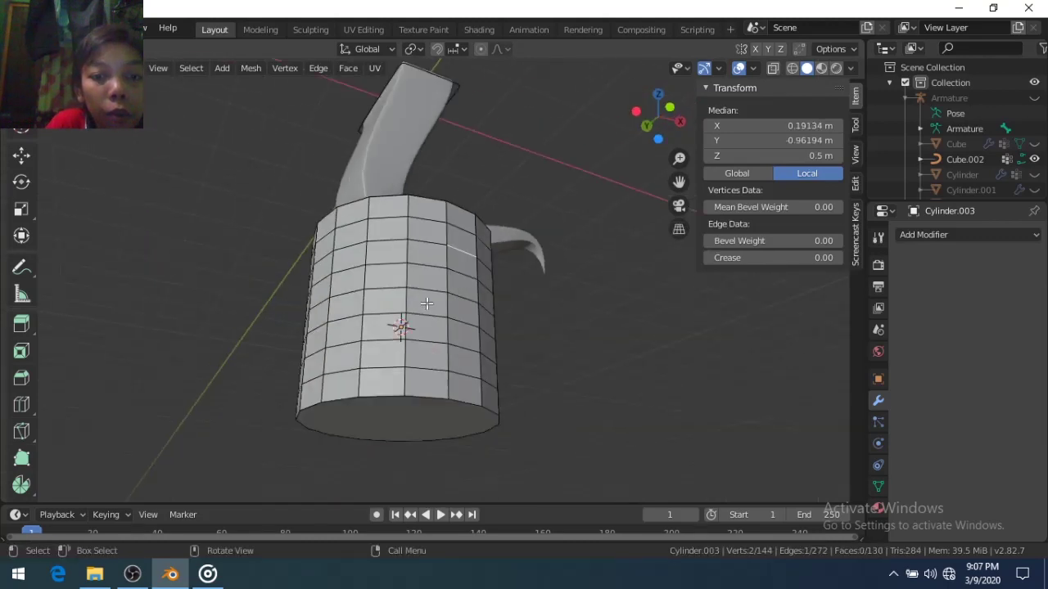
left_click(453, 419)
key("e")
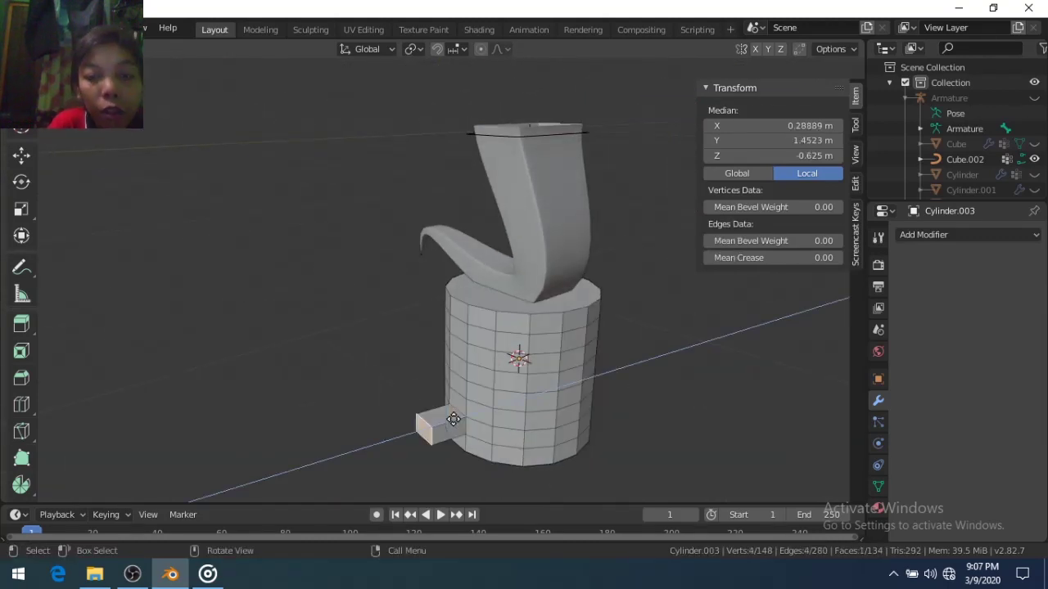
left_click(453, 419)
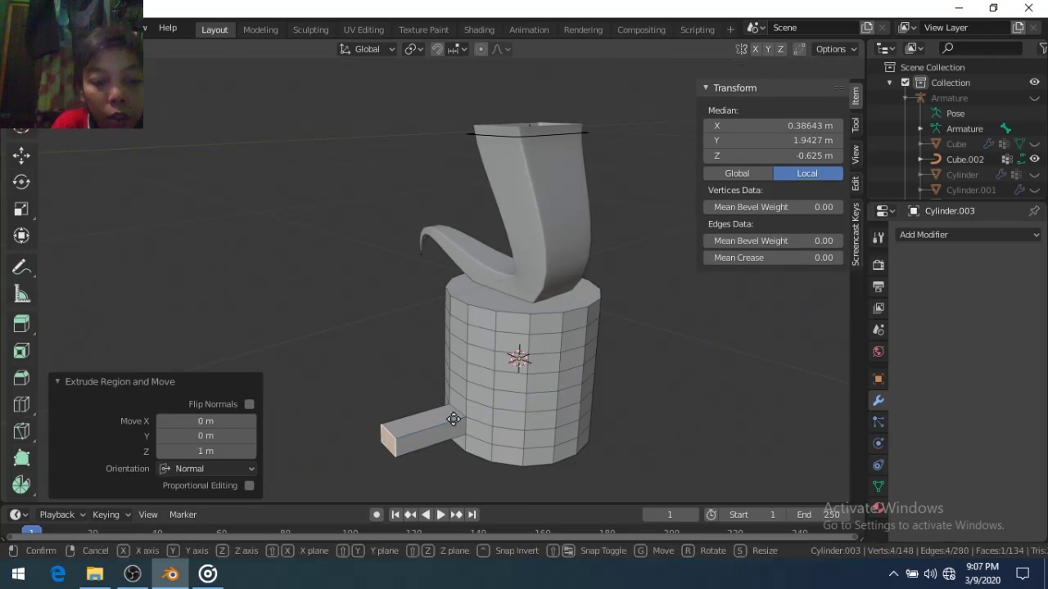
left_click(453, 419)
mouse_move(453, 419)
middle_mouse_down()
mouse_move(491, 442)
mouse_move(314, 382)
middle_mouse_up()
left_click(485, 325)
mouse_move(311, 465)
middle_mouse_down("alt")
mouse_move(370, 450)
mouse_move(283, 461)
middle_mouse_up("alt")
mouse_move(389, 408)
middle_mouse_down()
mouse_move(418, 437)
mouse_move(398, 423)
middle_mouse_up()
Delete the blocky-handled mug and switch to the front view
key("Tab")
key("x")
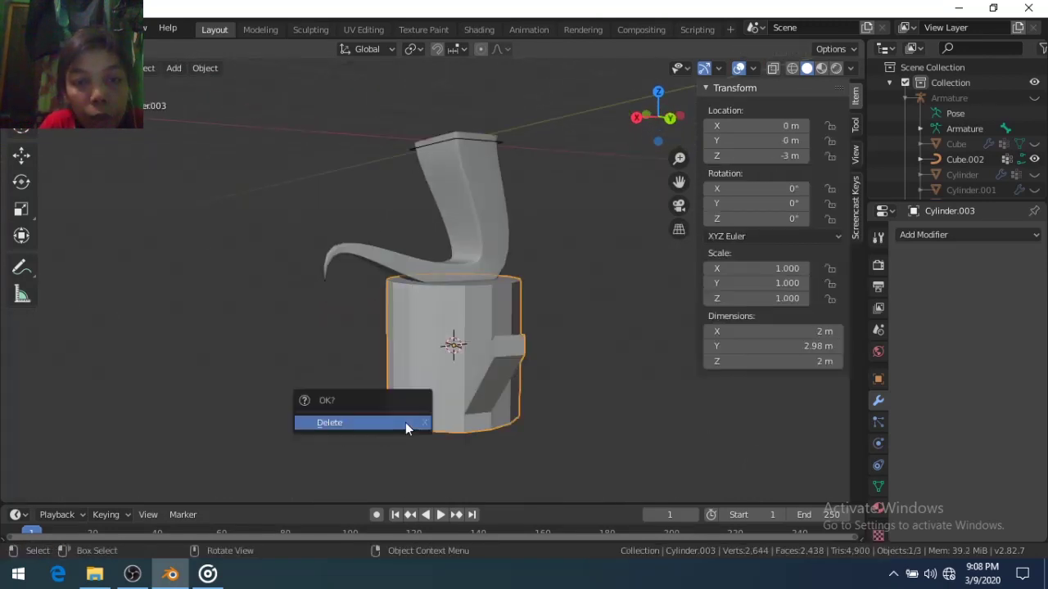
left_click(406, 423)
key("KP_1")
Add a new cylinder and shrink it down
key("shift+a")
left_click(503, 334)
key("Tab")
middle_click_drag(463, 388, 509, 340)
key("s")
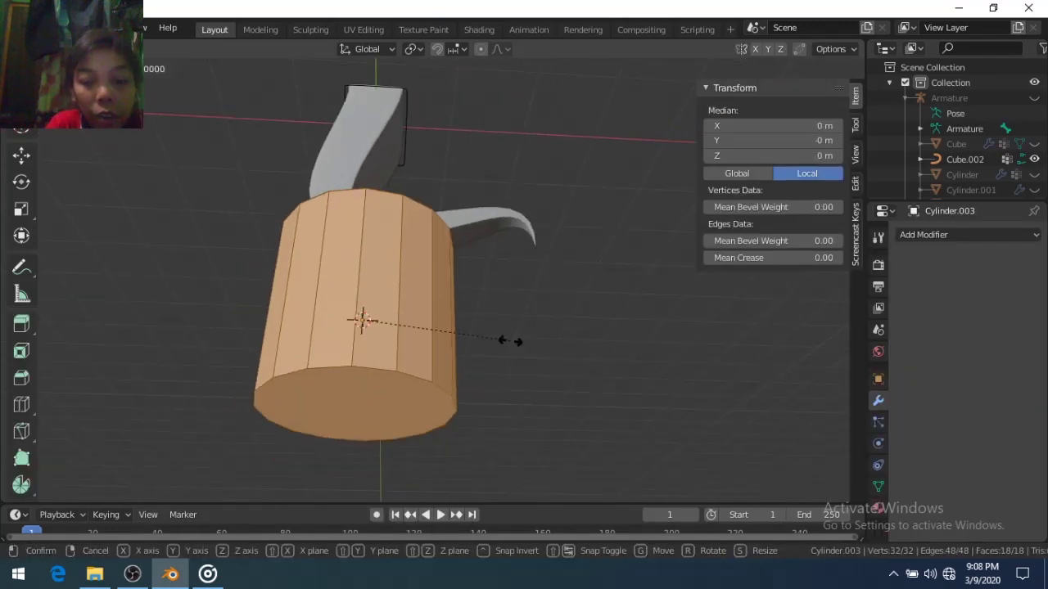
left_click(478, 332)
Move the cylinder 0.5 m up in Z and 2 m along X
key("KP_1")
type("gz")
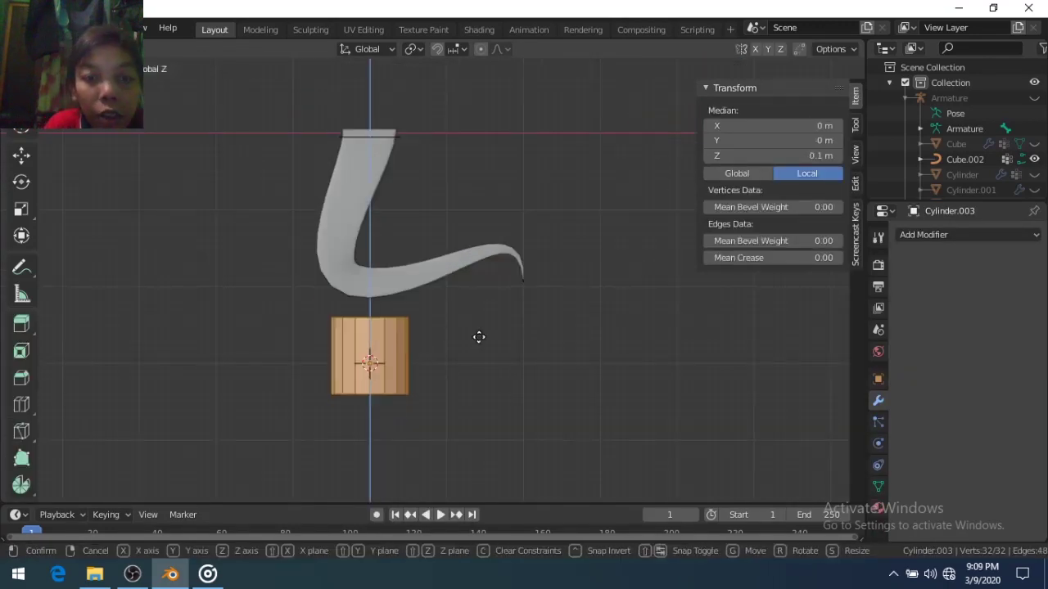
type(".5")
key("Return")
type("gx2")
key("Return")
Stretch the cylinder vertically and select its bottom face
mouse_move(479, 337)
middle_mouse_down()
mouse_move(508, 351)
mouse_move(718, 356)
middle_mouse_up()
key("s")
key("z")
left_click(655, 327)
middle_click_drag(655, 328, 303, 225)
left_click(626, 312)
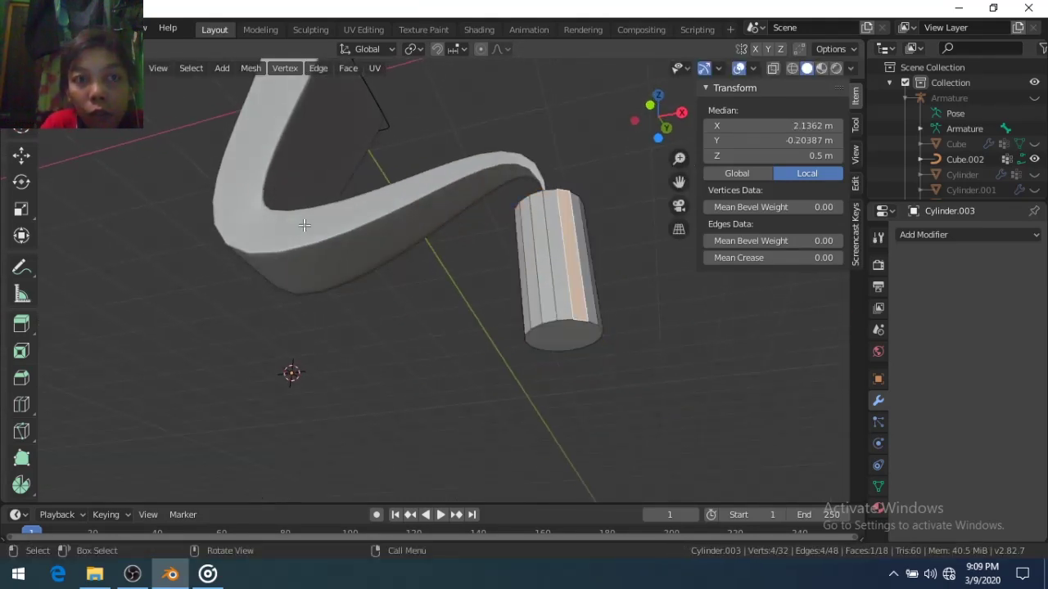
Bevel around the cylinder's bottom and lower the top face along Z
left_click(575, 296)
left_click(575, 296)
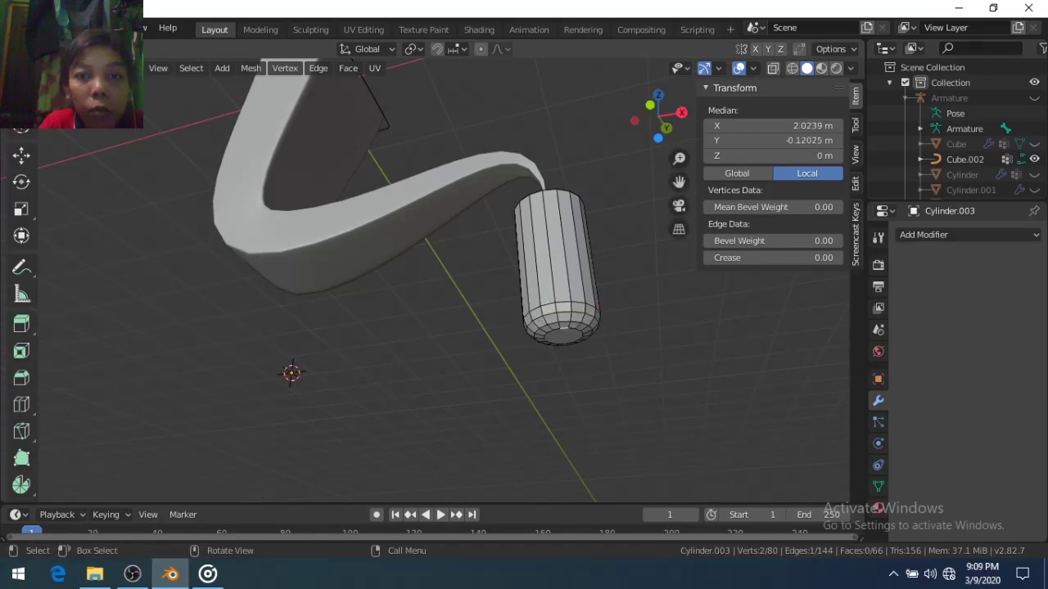
key("s")
key("Escape")
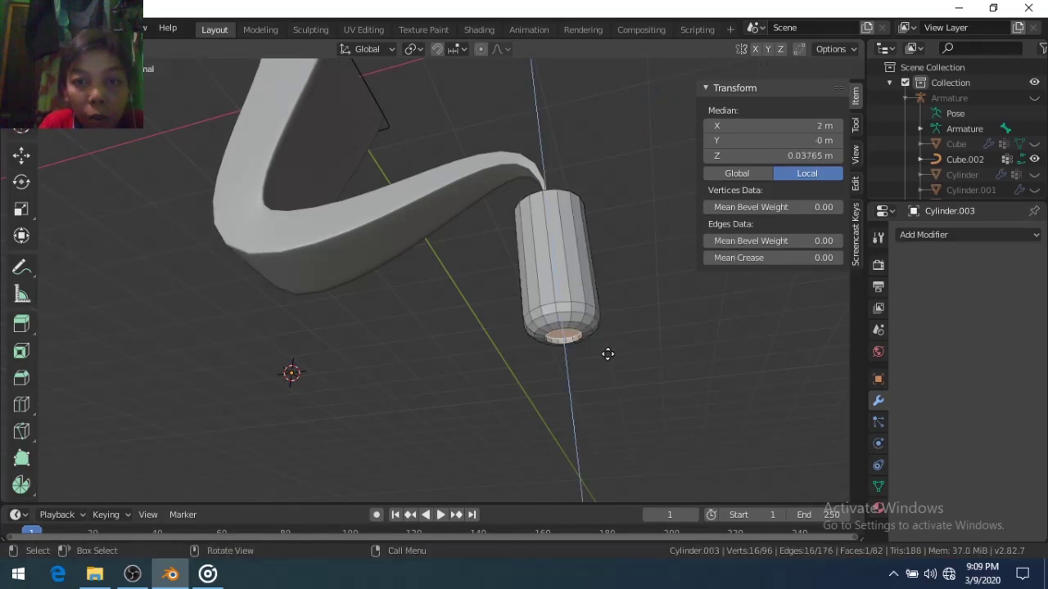
key("Escape")
middle_click_drag(608, 353, 573, 301)
key("g")
key("z")
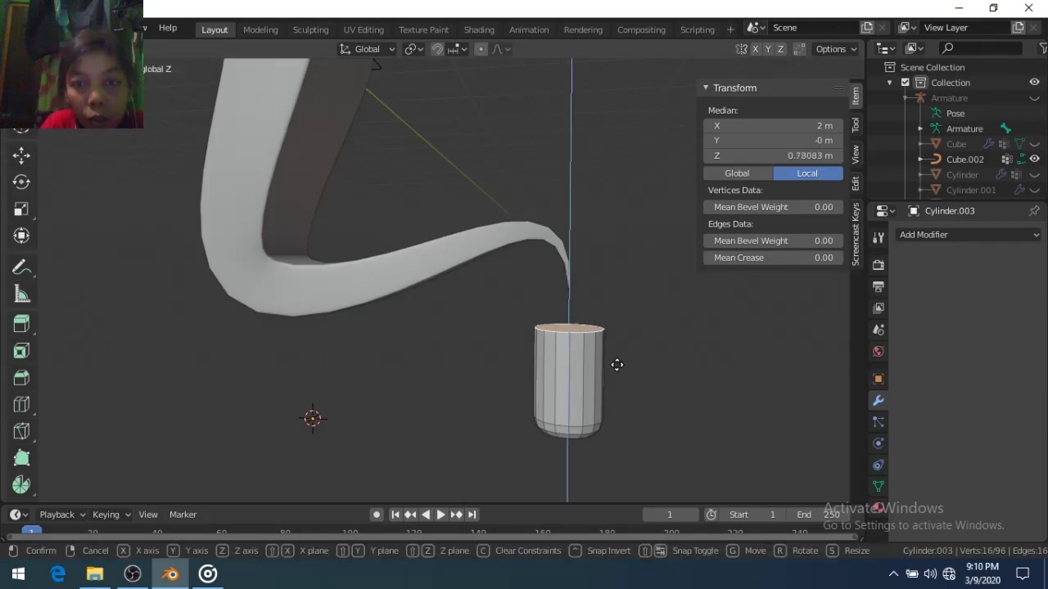
left_click(617, 373)
Extrude the top into a narrow neck and bevel the shoulder and neck loop
key("e")
left_click(636, 336)
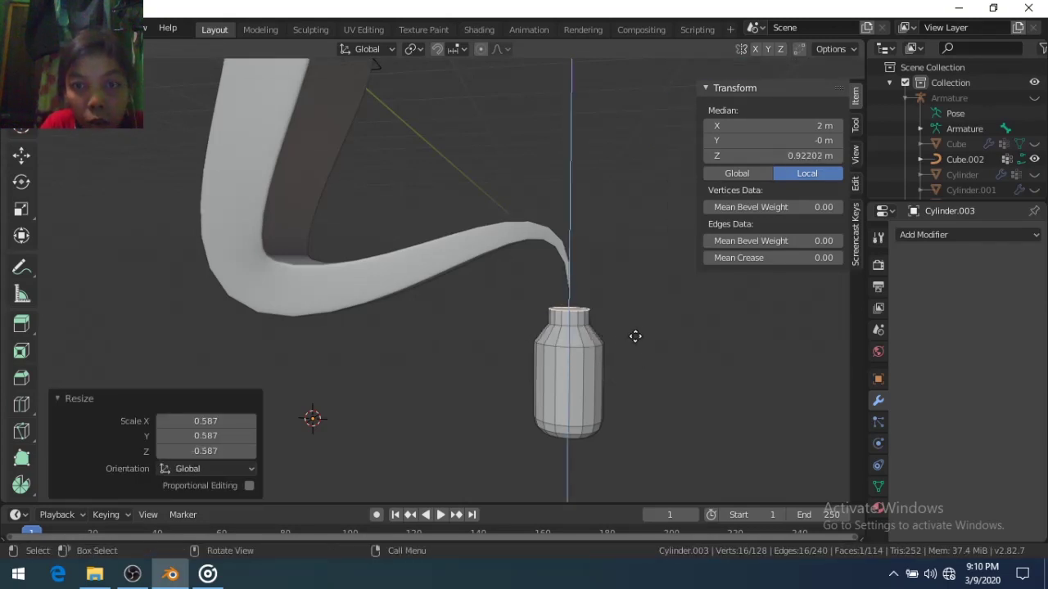
left_click(635, 301)
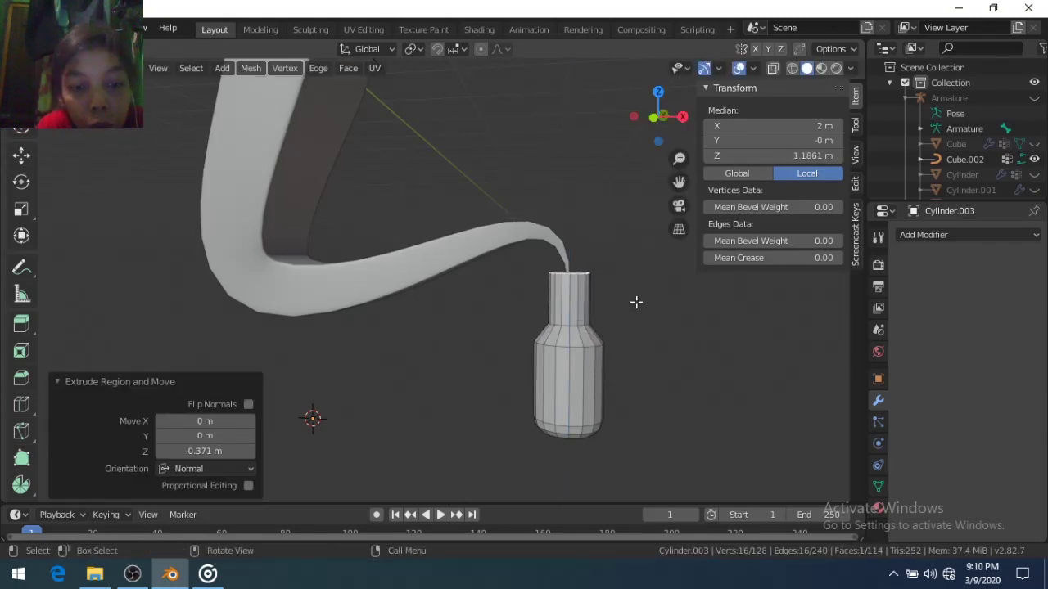
key("ctrl+b")
left_click(639, 309)
scroll(639, 310, "up", 3)
key("ctrl+r")
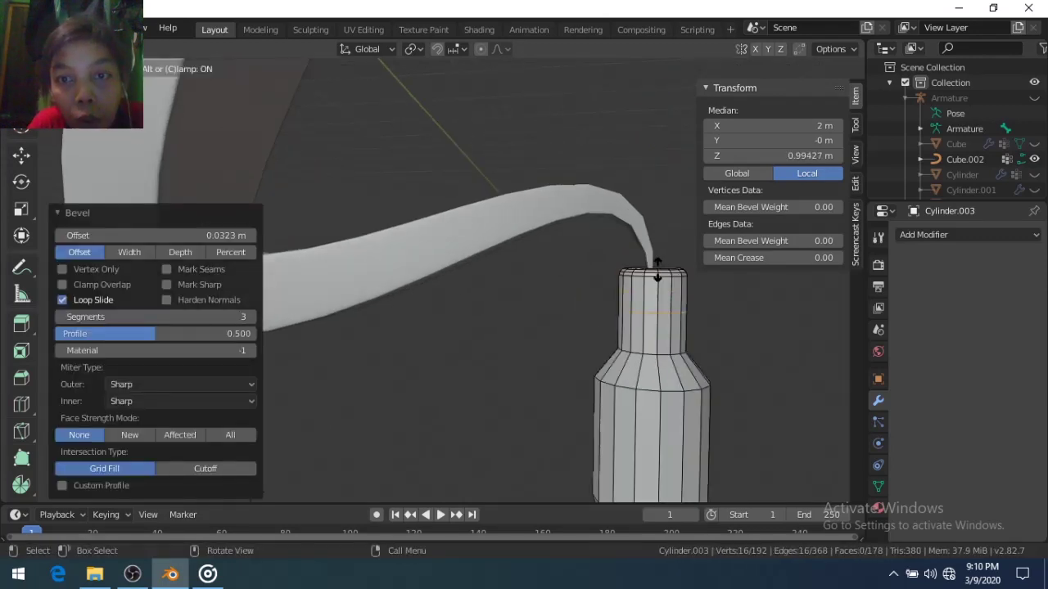
left_click(659, 270)
key("ctrl+b")
left_click(666, 246)
Extrude and widen the bottle rim
key("e")
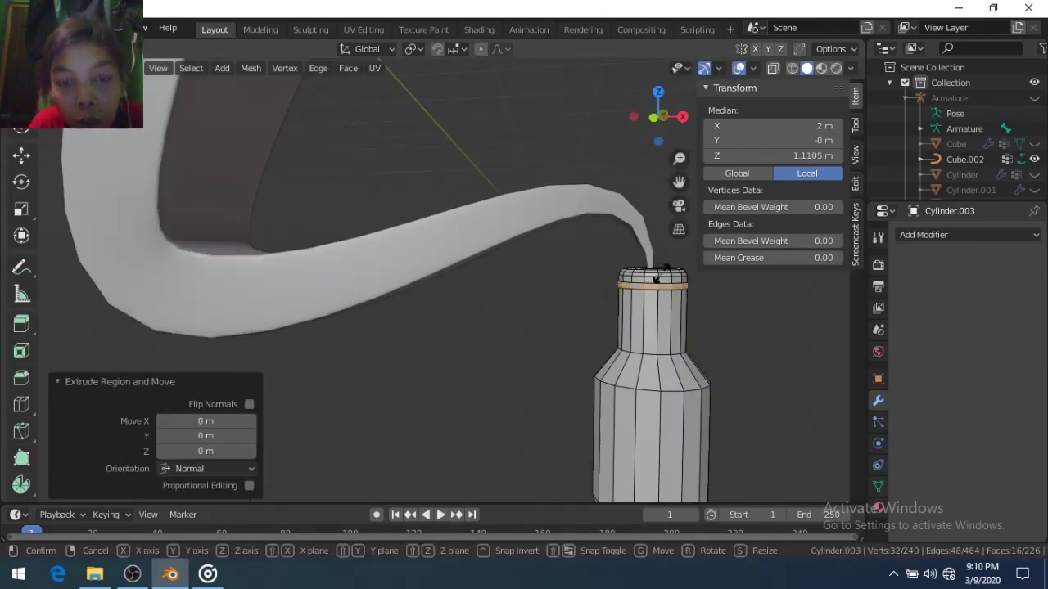
key("s")
left_click(647, 311)
key("Tab")
scroll(625, 361, "down", 2)
Delete the bottle's top face to open the neck
key("Tab")
scroll(625, 361, "up", 2)
left_click(560, 327)
key("x")
left_click(527, 344)
key("Tab")
Add a Subdivision Surface modifier to the bottle and shade it smooth
left_click(910, 237)
left_click(736, 491)
left_click(951, 350)
right_click(539, 343)
left_click(503, 290)
middle_click_drag(504, 290, 546, 289)
scroll(546, 289, "up", 2)
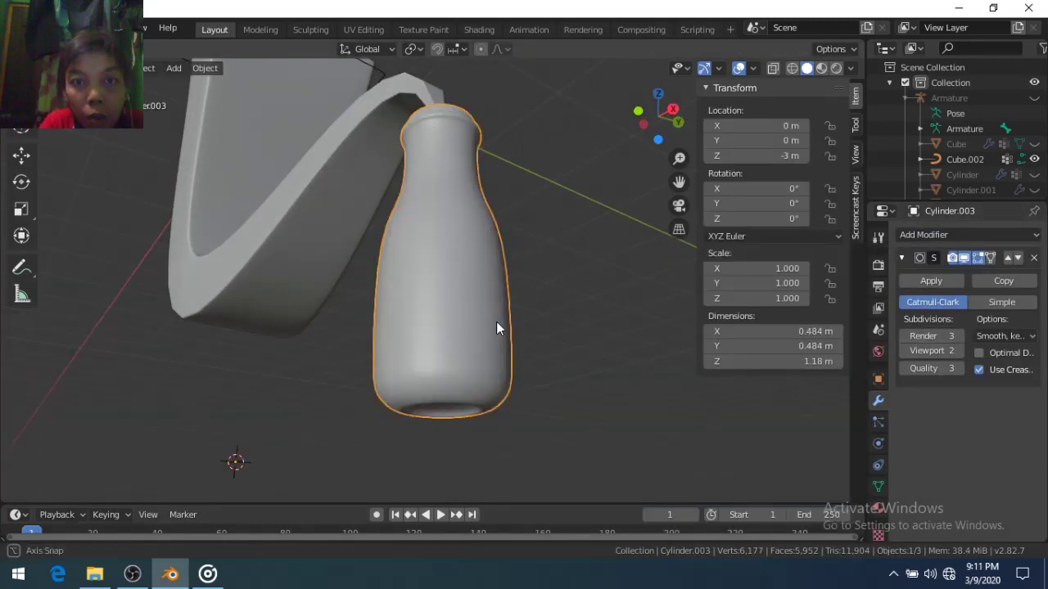
Add an extra loop on the bottle body and a second Subdivision Surface modifier
key("Tab")
scroll(496, 322, "up", 2)
key("ctrl+r")
left_click(545, 387)
left_click(545, 388)
key("Tab")
scroll(588, 376, "down", 2)
mouse_move(588, 376)
middle_mouse_down()
mouse_move(425, 360)
mouse_move(499, 344)
middle_mouse_up()
key("Tab")
key("Tab")
left_click(923, 234)
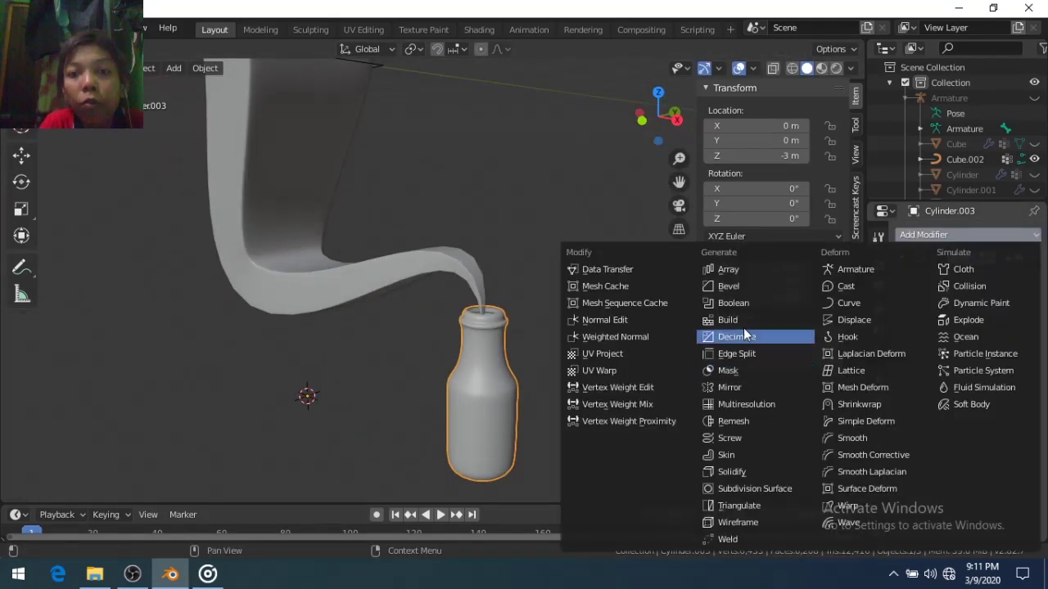
left_click(735, 489)
Add a floor plane scaled by 7
scroll(570, 393, "down", 3)
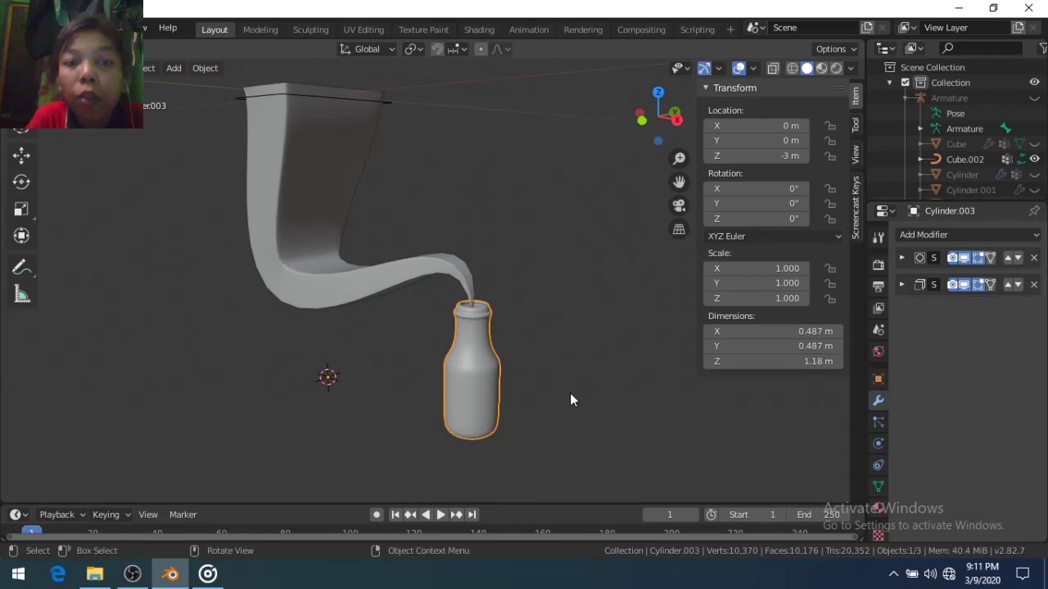
key("a")
key("shift+a")
key("s")
key("7")
key("Return")
key("KP_1")
Lower the floor plane by 0.2 m along Z
key("g")
key("z")
left_click(447, 348)
mouse_move(448, 348)
middle_mouse_down()
mouse_move(480, 378)
mouse_move(461, 337)
mouse_move(464, 385)
middle_mouse_up()
Look through the scene camera with Lock Camera to View and frame the genie
key("KP_0")
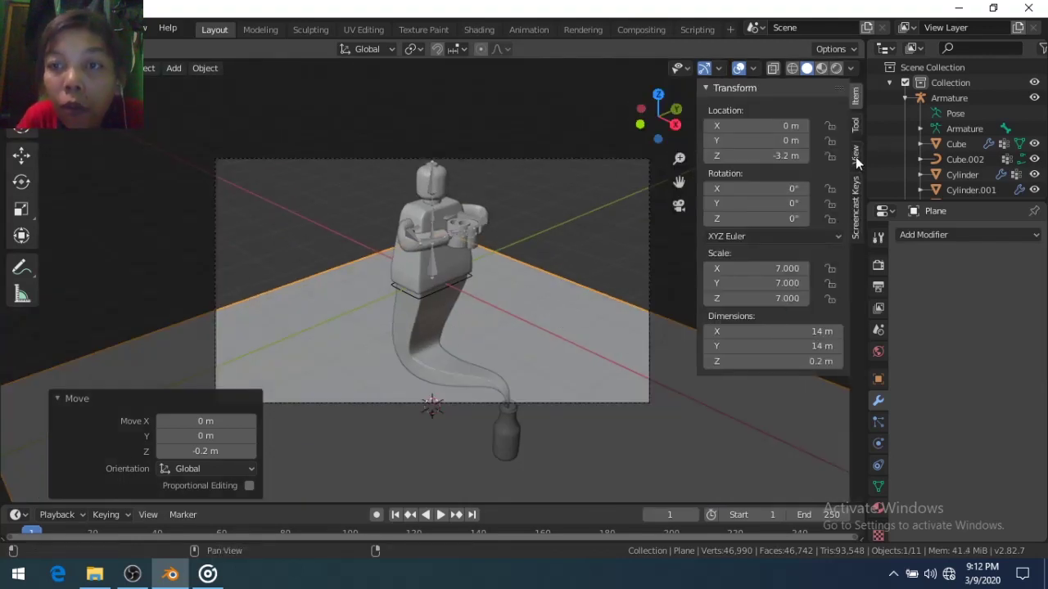
left_click(855, 153)
left_click(836, 275)
mouse_move(514, 330)
middle_mouse_down()
mouse_move(480, 289)
mouse_move(467, 301)
mouse_move(520, 336)
mouse_move(524, 407)
middle_mouse_up()
key("ctrl+z")
Scale the floor plane up by a factor of 2
key("ctrl+z")
key("ctrl+z")
key("shift+space")
key("g")
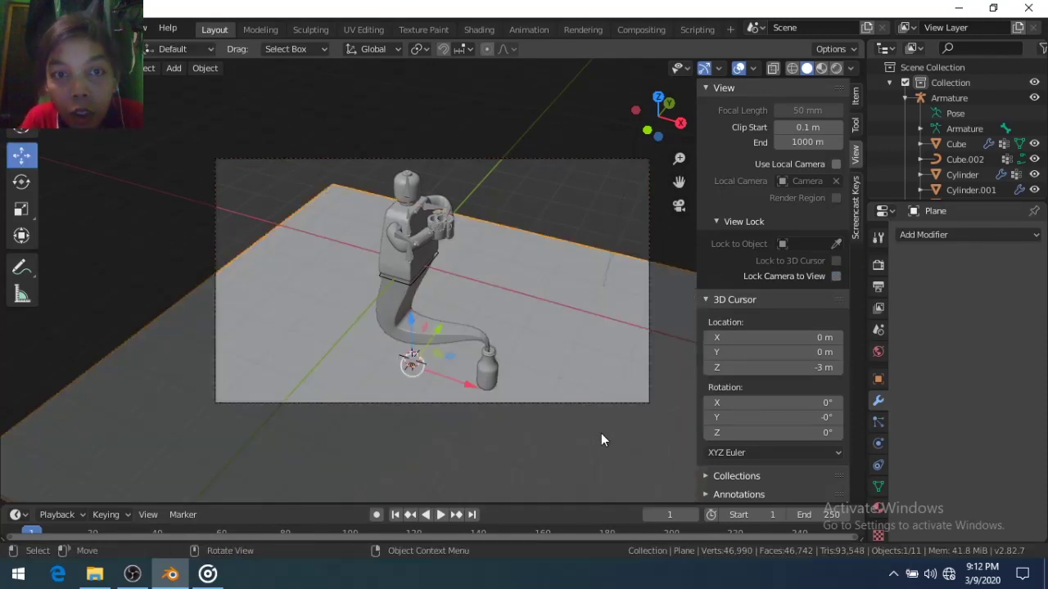
key("ctrl+shift+z")
key("ctrl+shift+z")
key("ctrl+z")
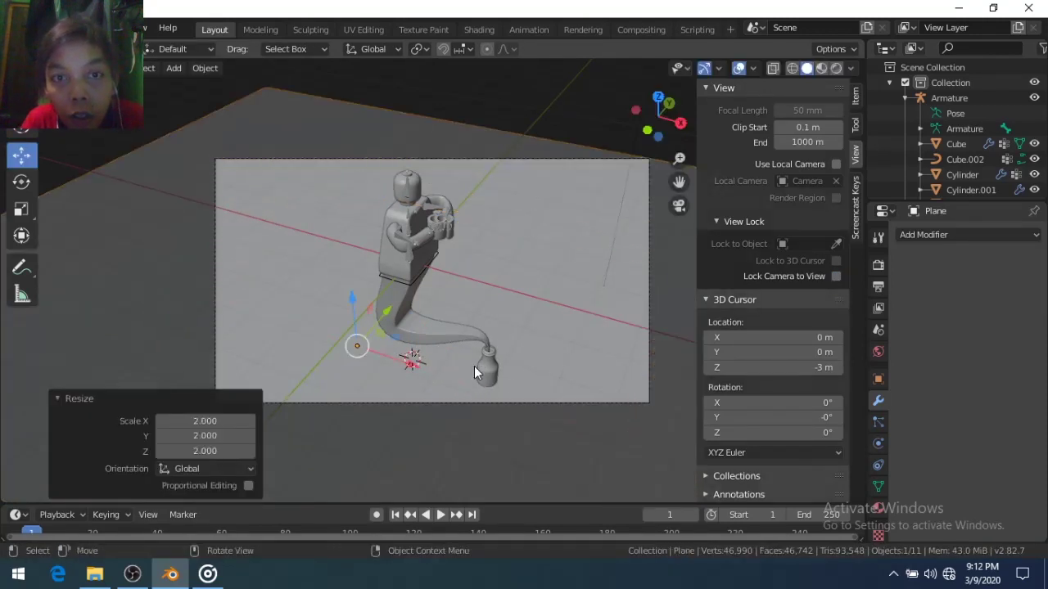
Select the tail curve and give it a new material, Material.001
middle_click_drag(492, 374, 493, 385)
left_click(493, 374)
left_click(877, 487)
Create a new material for the tail and make its base colour blue
left_click(979, 300)
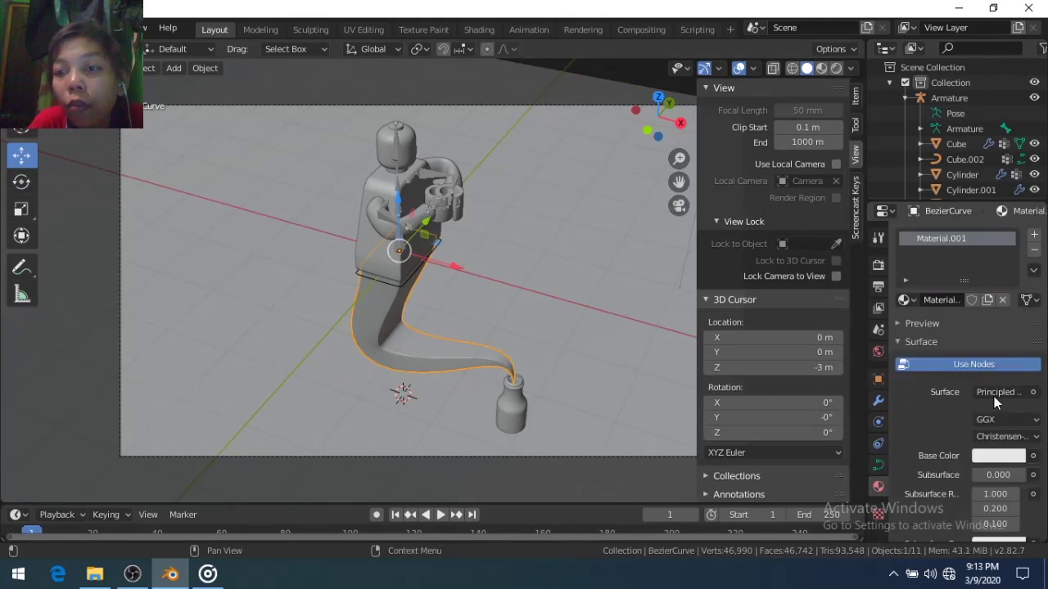
left_click(1021, 461)
left_click(982, 262)
Enable Screen Space Reflections with Refraction in the Eevee render settings
scroll(966, 477, "down", 4)
scroll(984, 459, "down", 6)
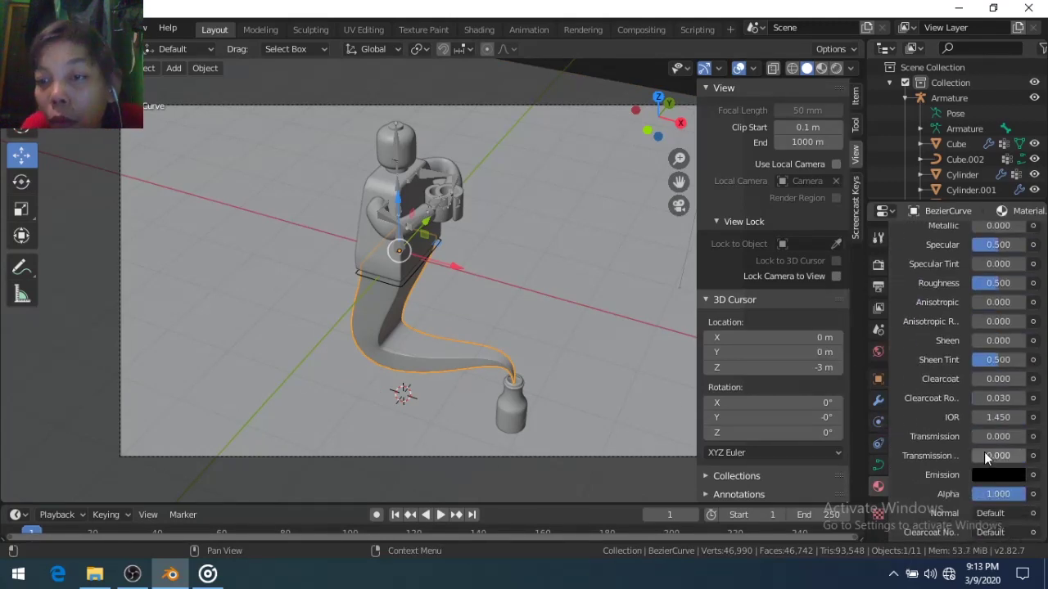
scroll(1030, 462, "down", 5)
scroll(1000, 477, "down", 3)
scroll(1036, 453, "down", 1)
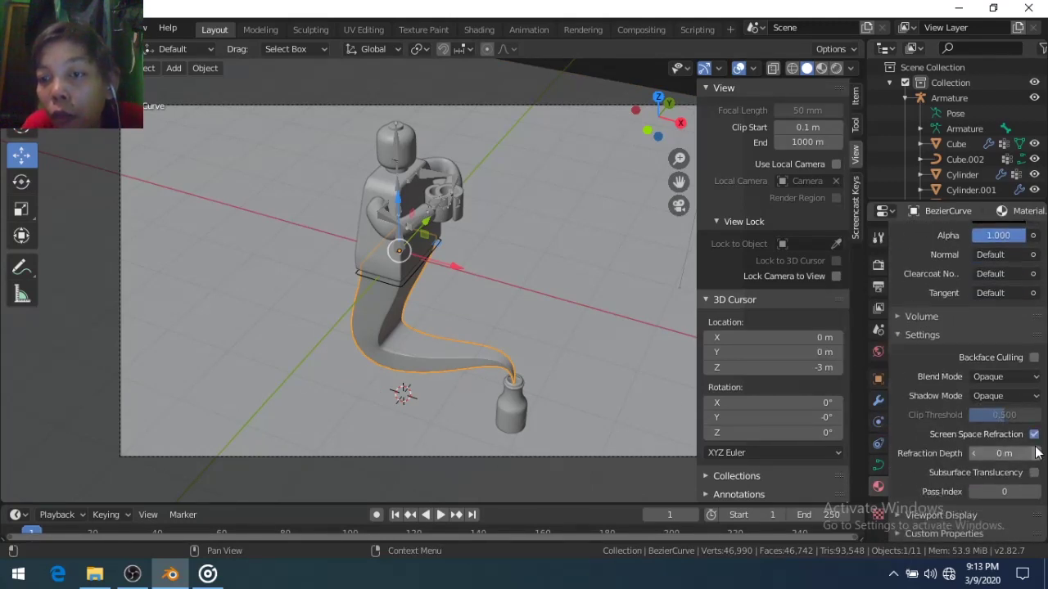
left_click(906, 515)
scroll(908, 510, "down", 2)
left_click(877, 286)
left_click(877, 264)
left_click(898, 413)
left_click(1019, 435)
Select the genie's body (Cube) and enter Edit Mode
scroll(981, 423, "down", 4)
middle_click_drag(655, 344, 487, 340)
scroll(352, 360, "up", 4)
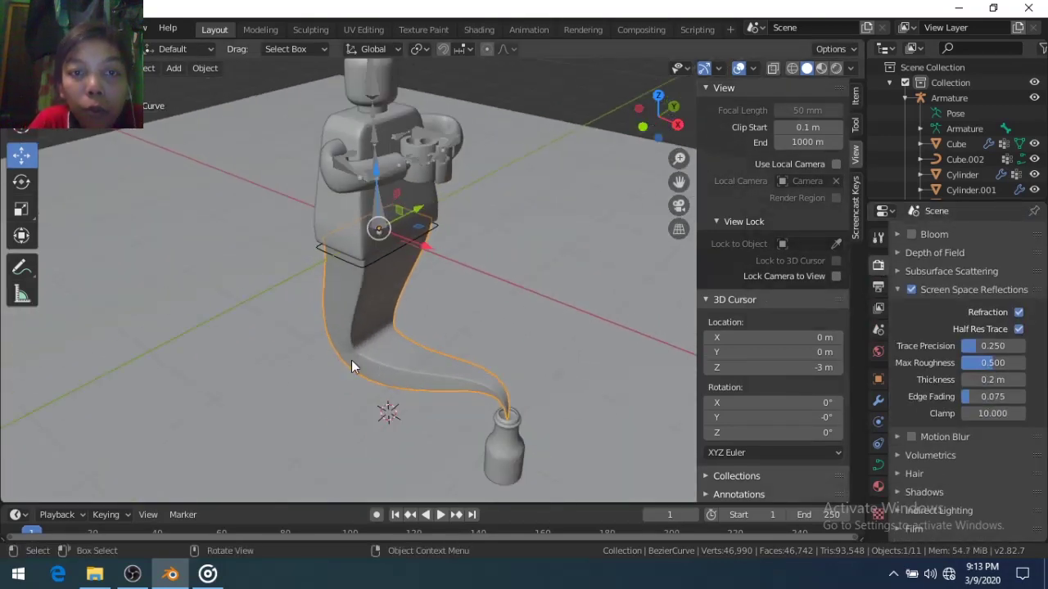
left_click(344, 229)
key("Tab")
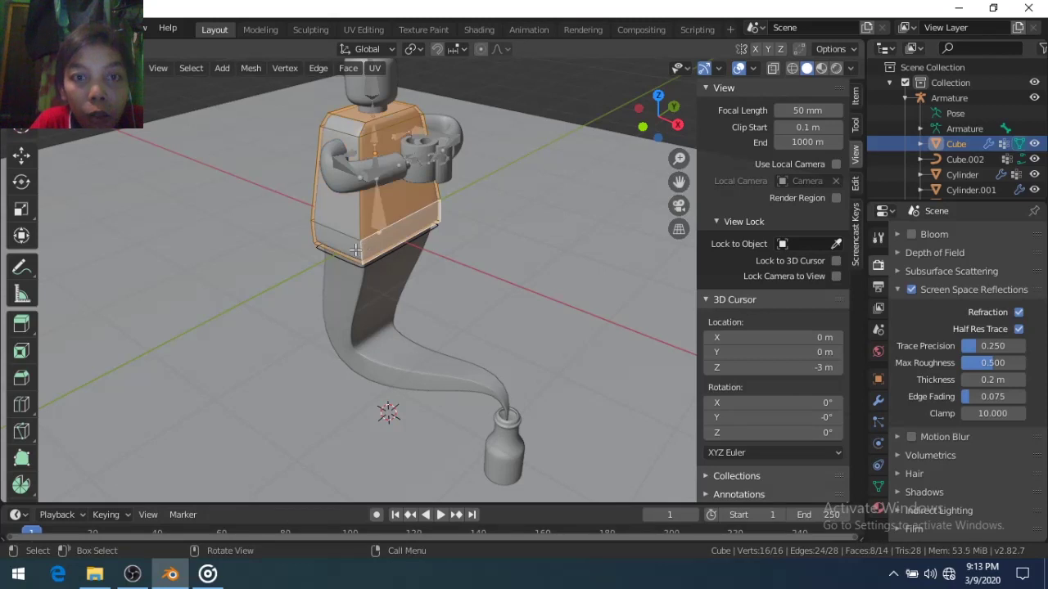
Select the lower band of the body and colour the belt orange
left_click(368, 244, "alt")
left_click(878, 400)
scroll(904, 346, "down", 5, "ctrl")
scroll(904, 346, "up", 5)
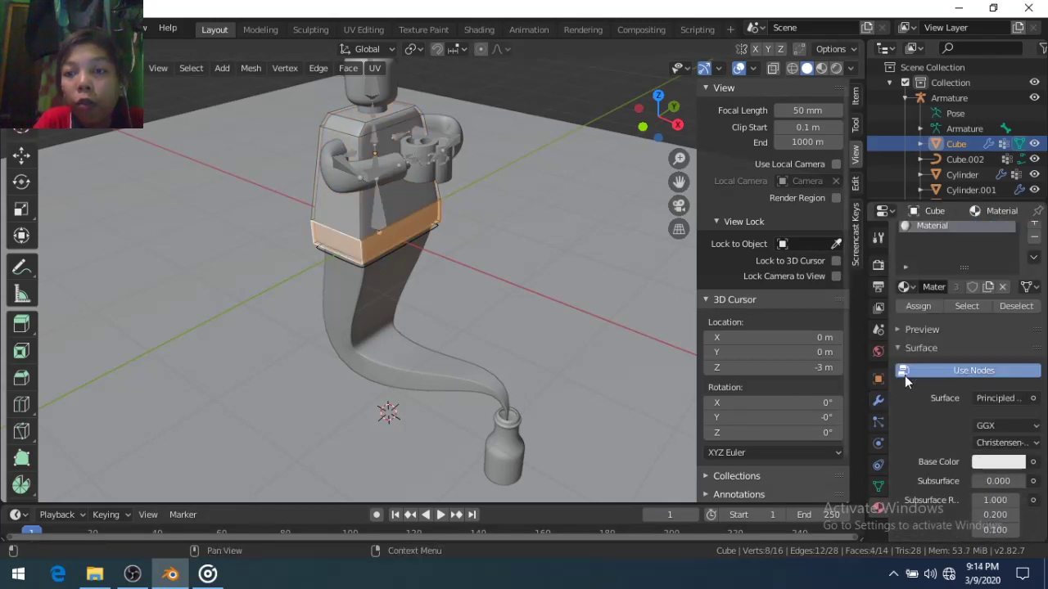
left_click(997, 474)
left_click_drag(924, 327, 924, 349)
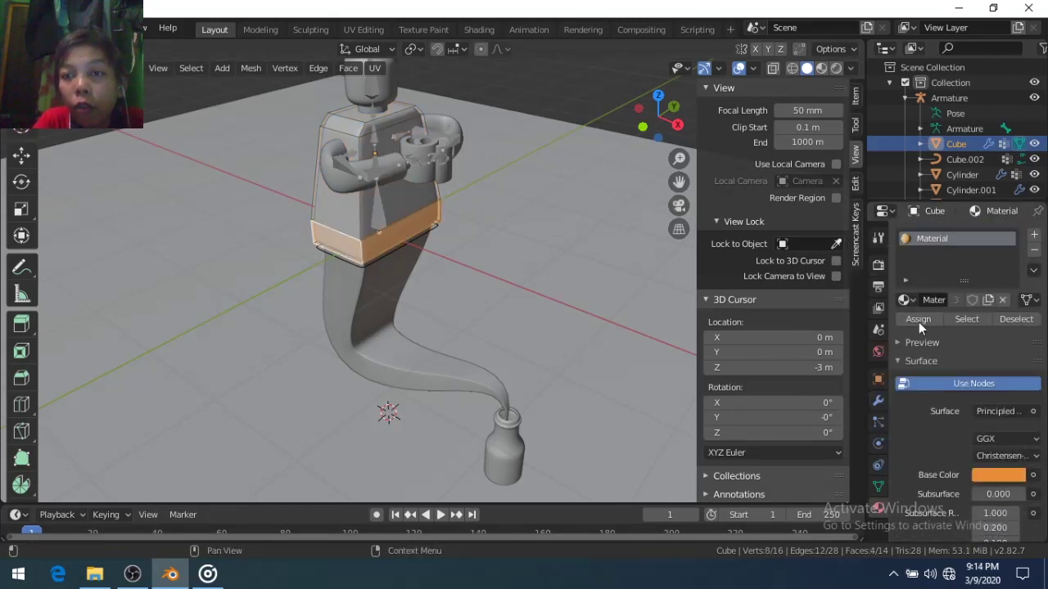
Add a second material slot, assign the blue material to the torso, and leave Edit Mode
left_click(1034, 235)
key("a")
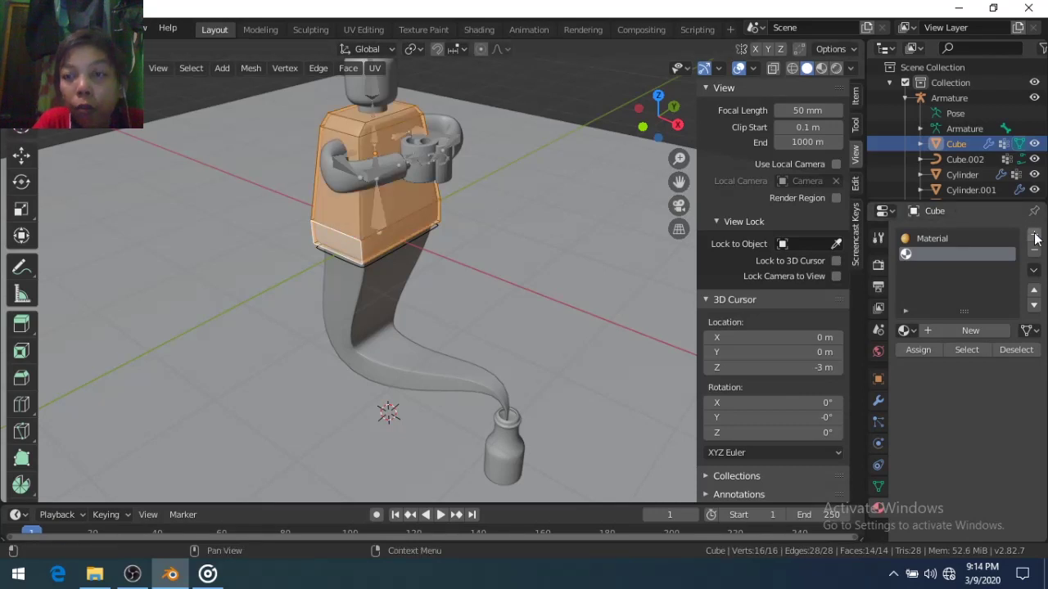
left_click(971, 330)
left_click(904, 329)
left_click(776, 367)
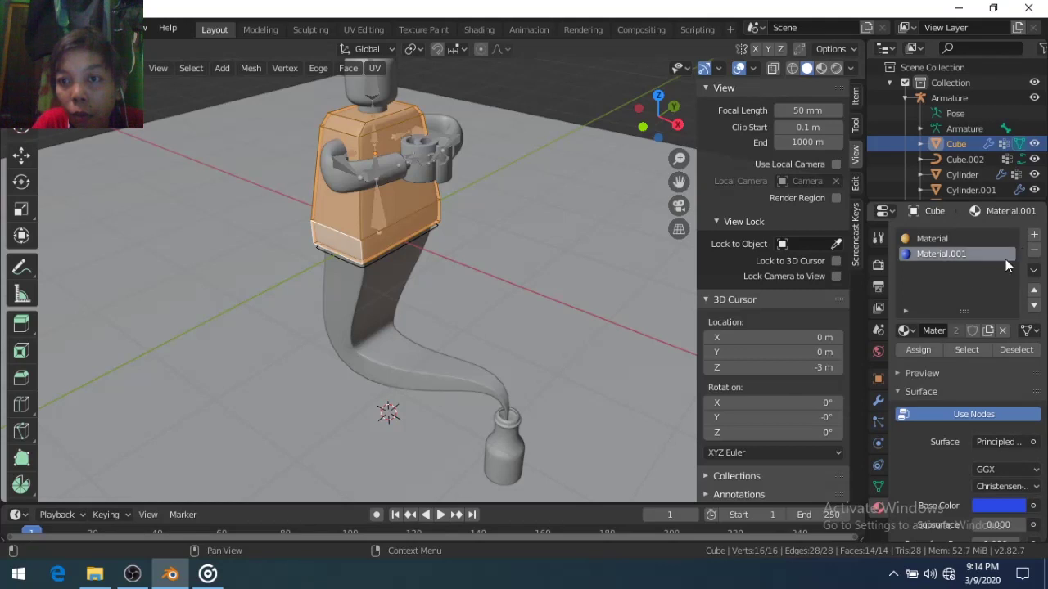
left_click(904, 330)
left_click(773, 382)
left_click(999, 505)
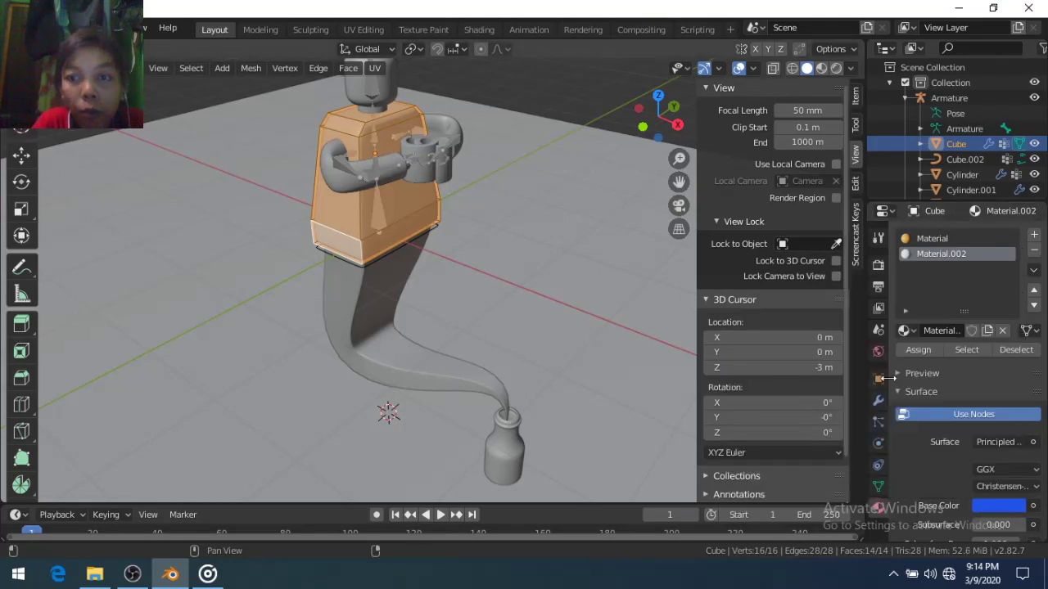
left_click(353, 248, "alt")
left_click(918, 349)
key("Tab")
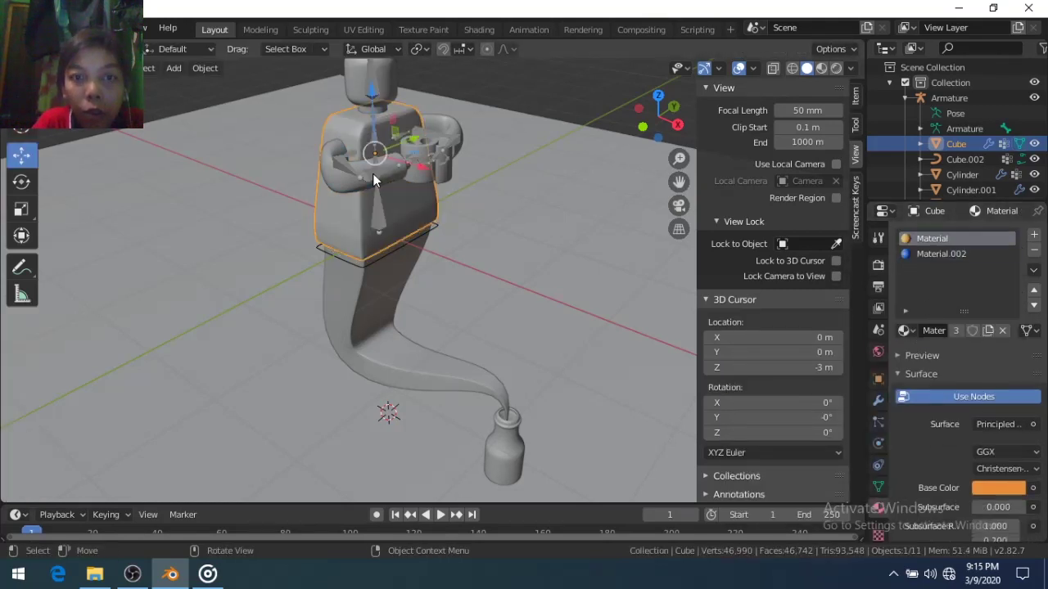
Give the genie's arms the blue material
left_click(372, 174)
left_click(968, 298)
left_click(904, 299)
Give the cup a new yellow material and reuse it on the head
left_click(786, 350)
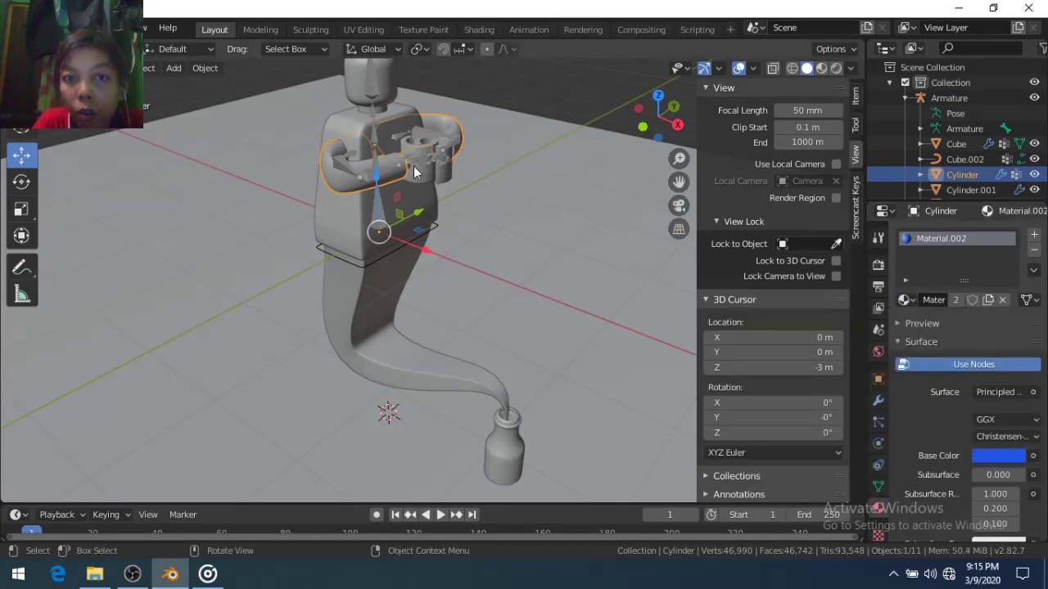
left_click(414, 165)
left_click(983, 300)
left_click(998, 455)
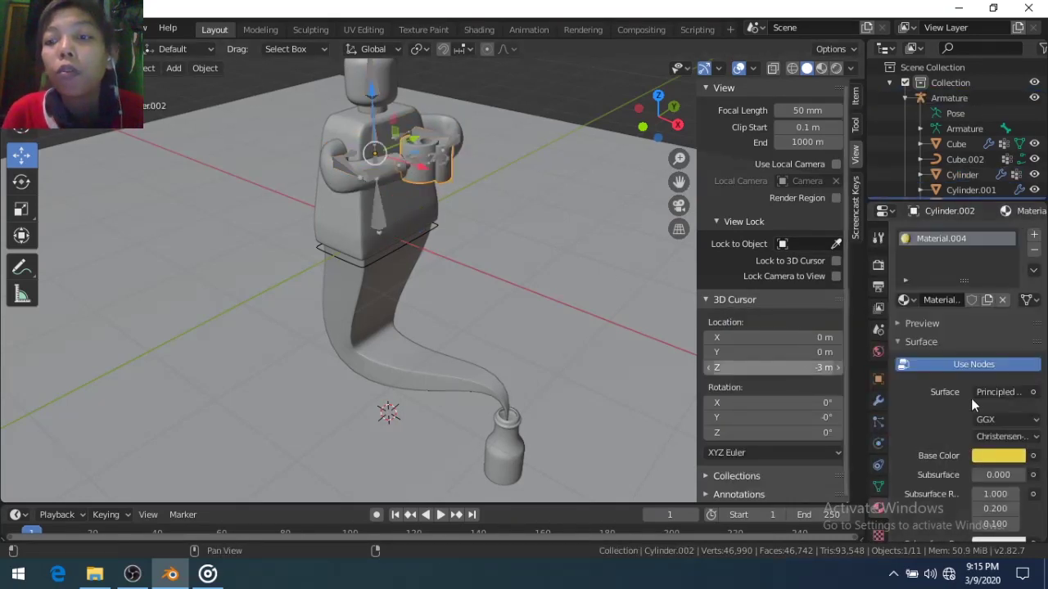
left_click(385, 86)
left_click(904, 299)
left_click(788, 379)
Switch to Material Preview shading and select the bottle below the tail
key("z")
left_click(495, 341)
middle_click_drag(495, 340, 492, 301)
left_click(493, 420)
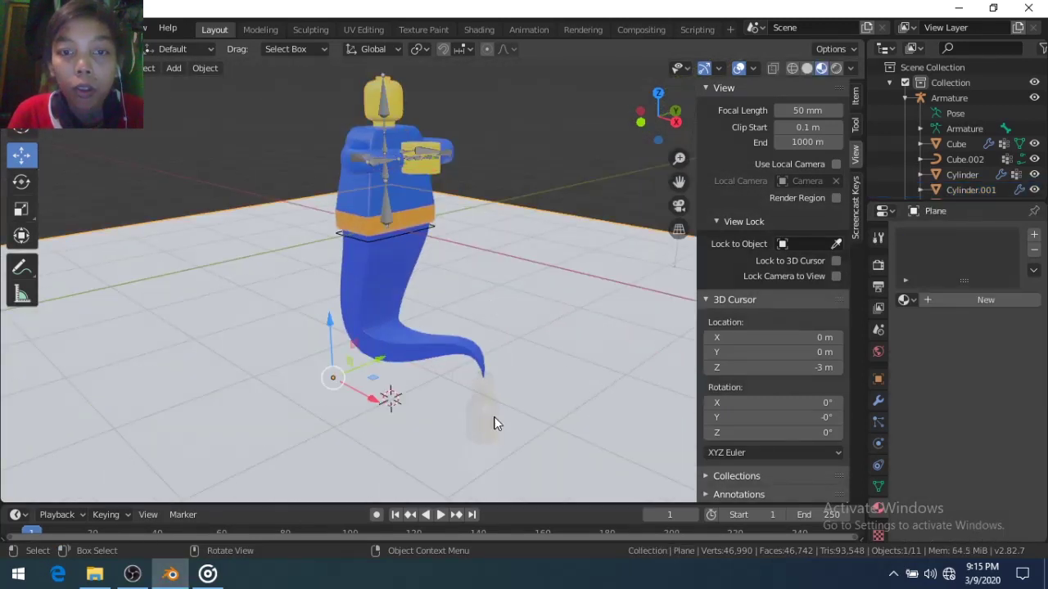
Give the bottle a new red material, Material.006
left_click(960, 8)
left_click(959, 7)
left_click(170, 574)
left_click(877, 534)
left_click(998, 455)
left_click(954, 336)
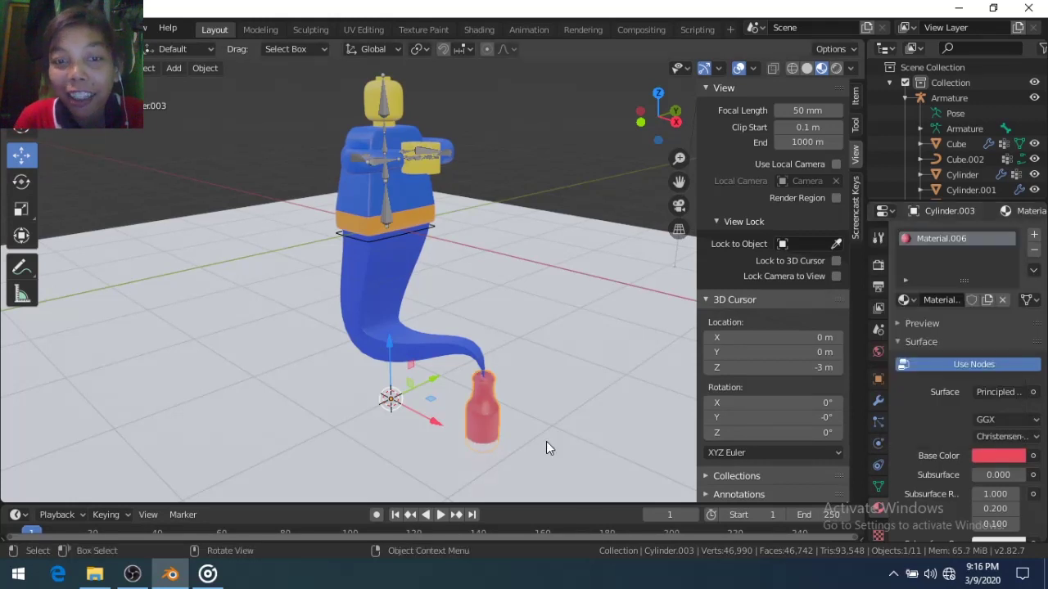
middle_click_drag(546, 442, 540, 344)
scroll(1015, 516, "down", 5)
scroll(1015, 516, "down", 4)
middle_click_drag(561, 433, 508, 373)
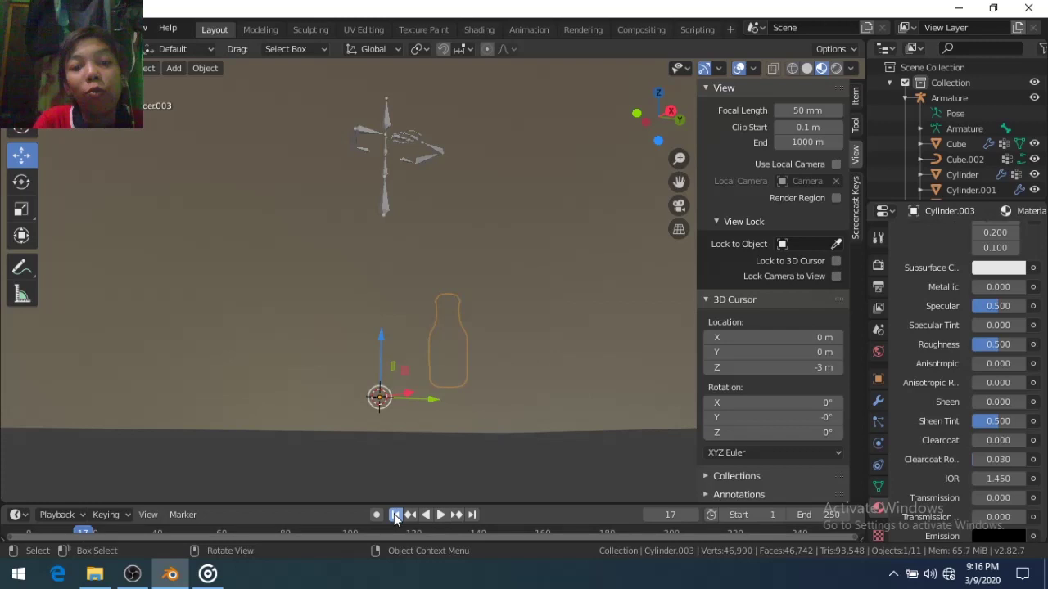
Render the coloured genie with F12 and open the Render Result's Image menu
key("F12")
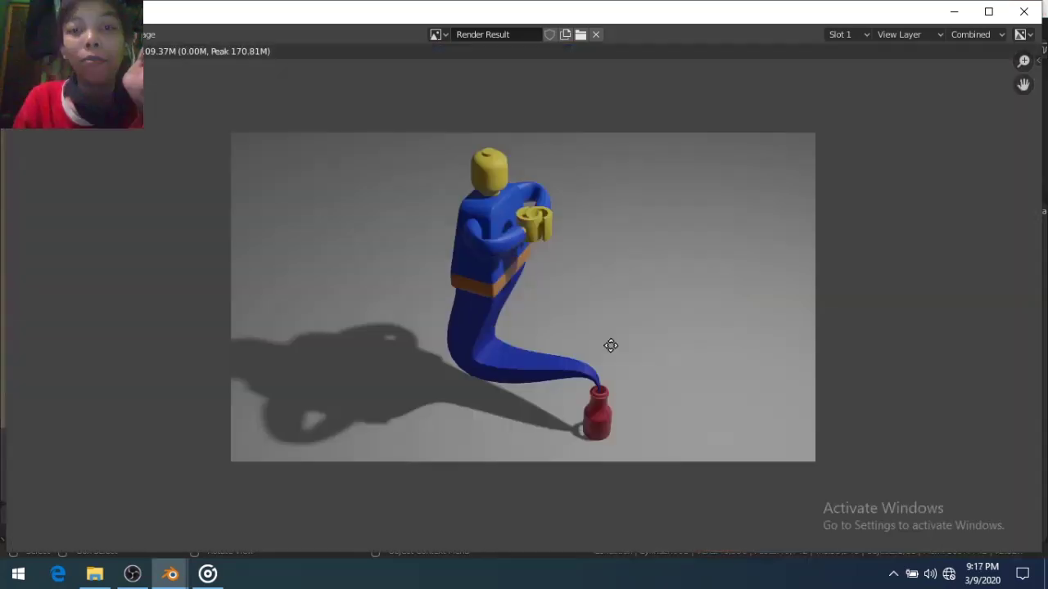
scroll(603, 359, "up", 2)
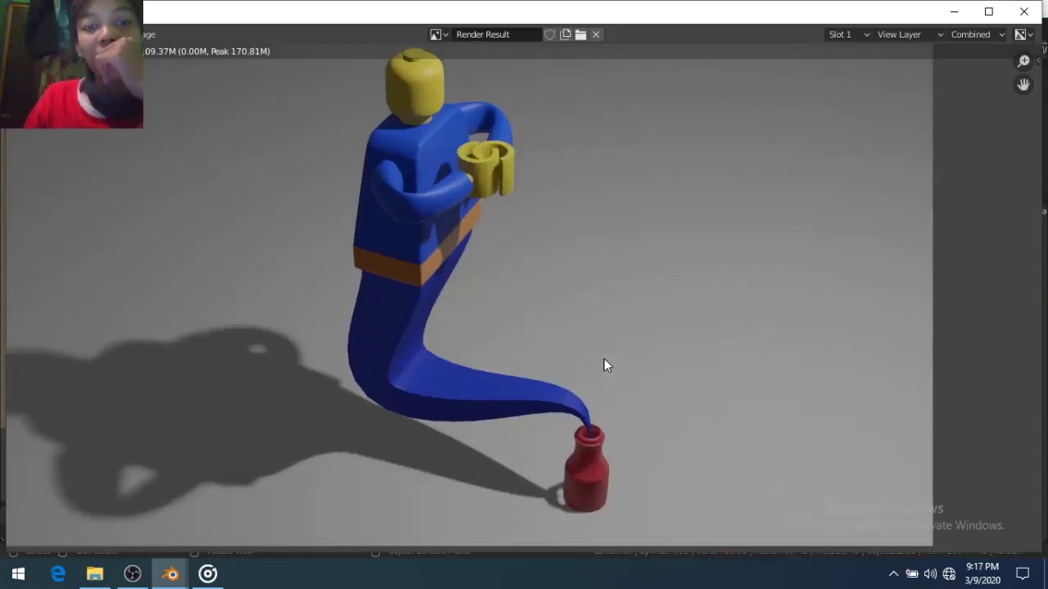
scroll(604, 366, "down", 2)
left_click(149, 35)
Save the render as PNG 'ji' on drive D, then return to the main Blender window
left_click(164, 146)
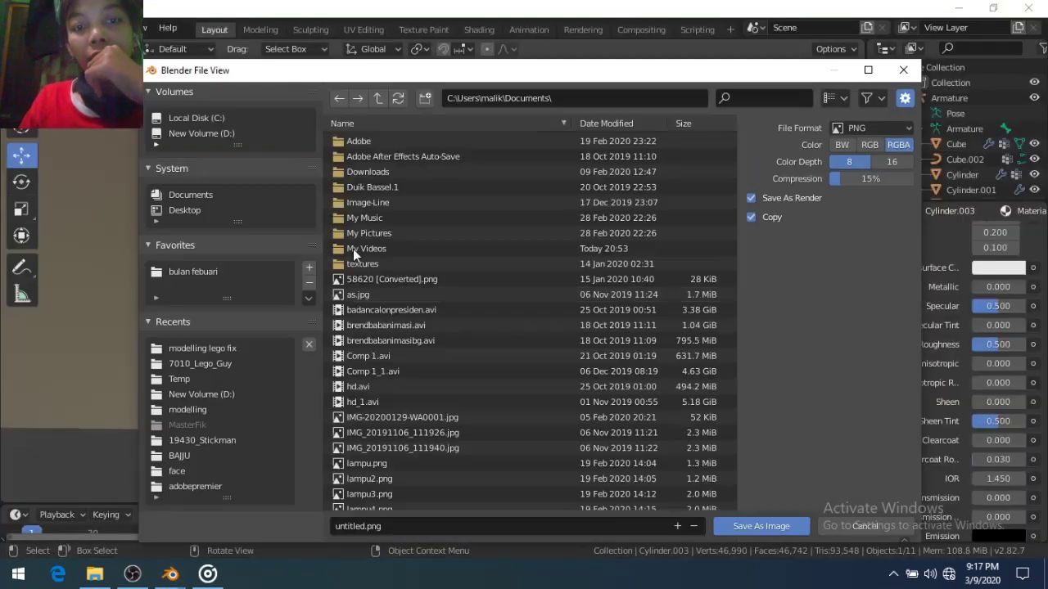
left_click(201, 134)
left_click(363, 268)
left_click(384, 139)
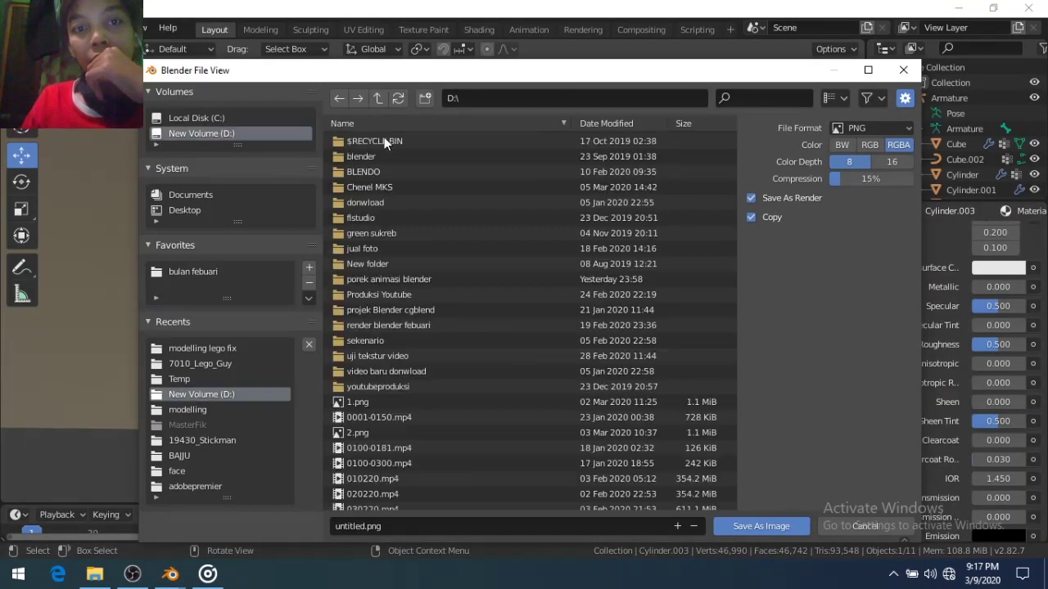
left_click(403, 526)
type("jinbotol")
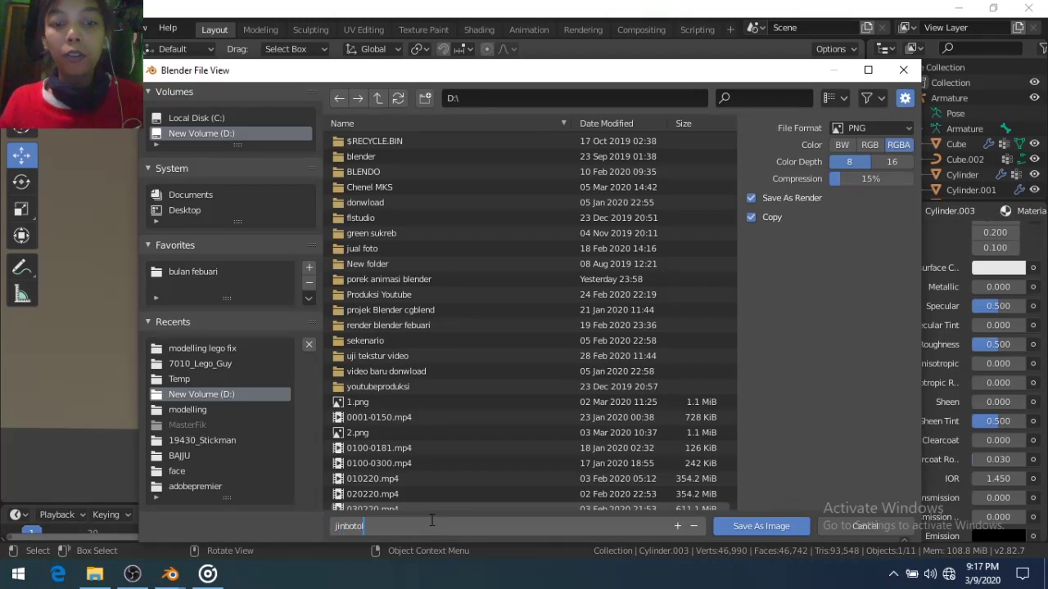
left_click(755, 530)
left_click(171, 574)
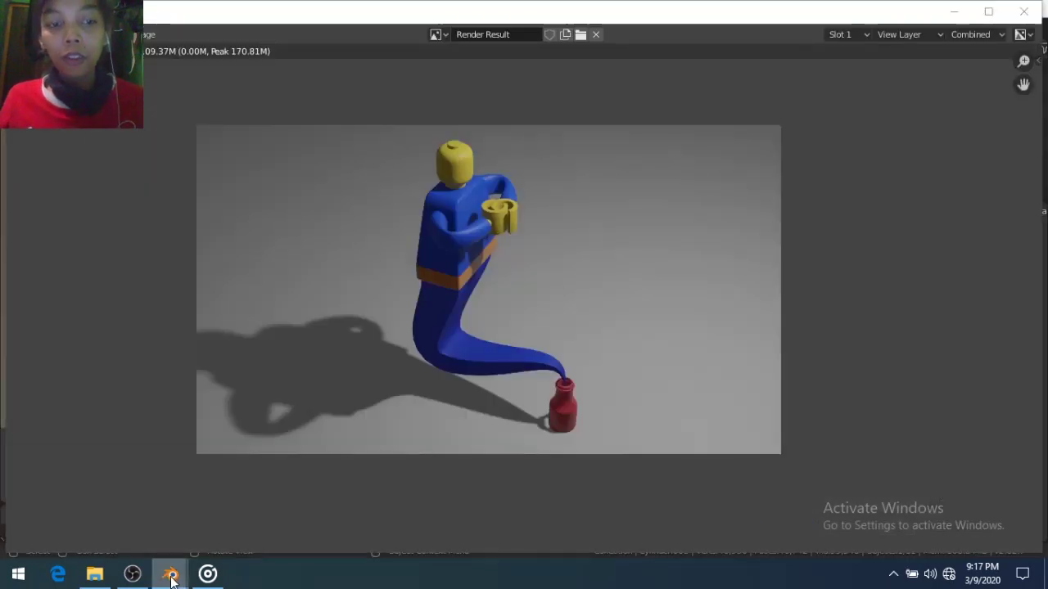
left_click(113, 508)
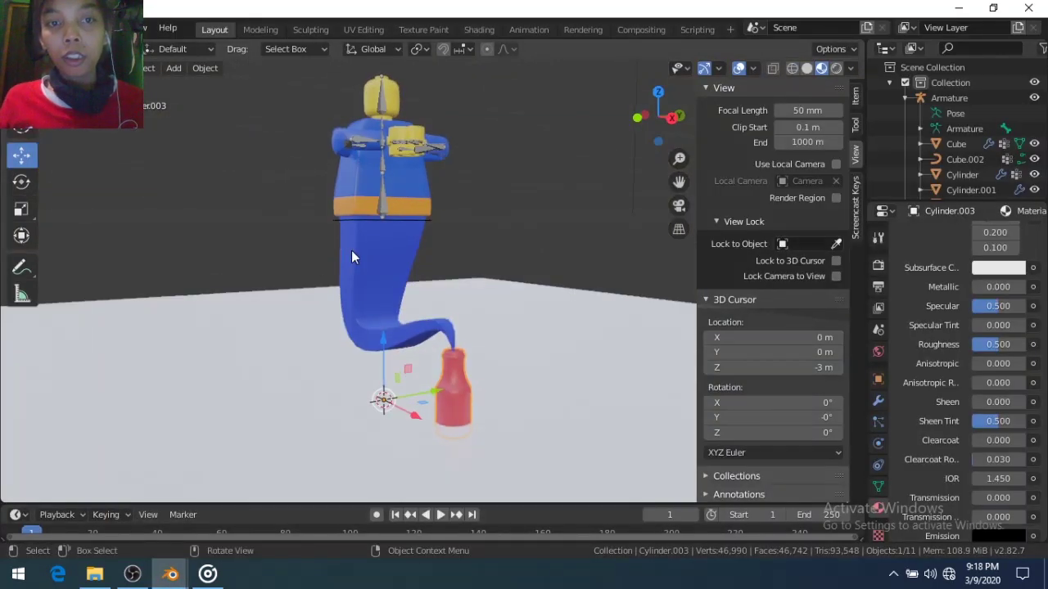
Select the blue tail and increase its material roughness
left_click(351, 250)
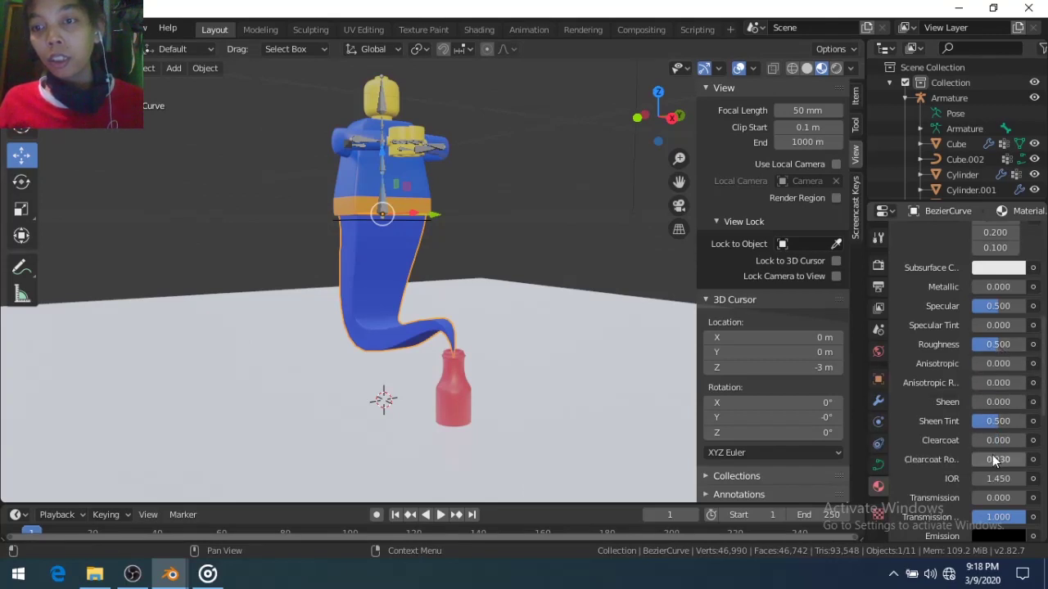
scroll(970, 465, "down", 2)
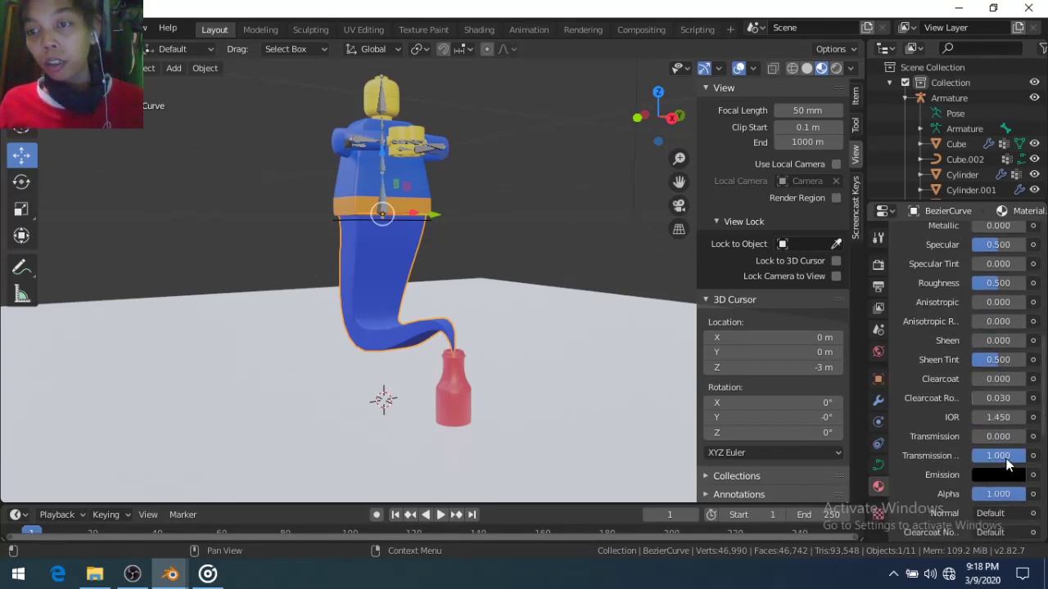
scroll(1002, 479, "down", 2)
scroll(1002, 480, "up", 1)
scroll(1002, 479, "up", 1)
left_click_drag(990, 283, 1004, 283)
View the genie from the front in Rendered shading and bring back the render result window
key("z")
key("KP_1")
scroll(617, 356, "up", 3)
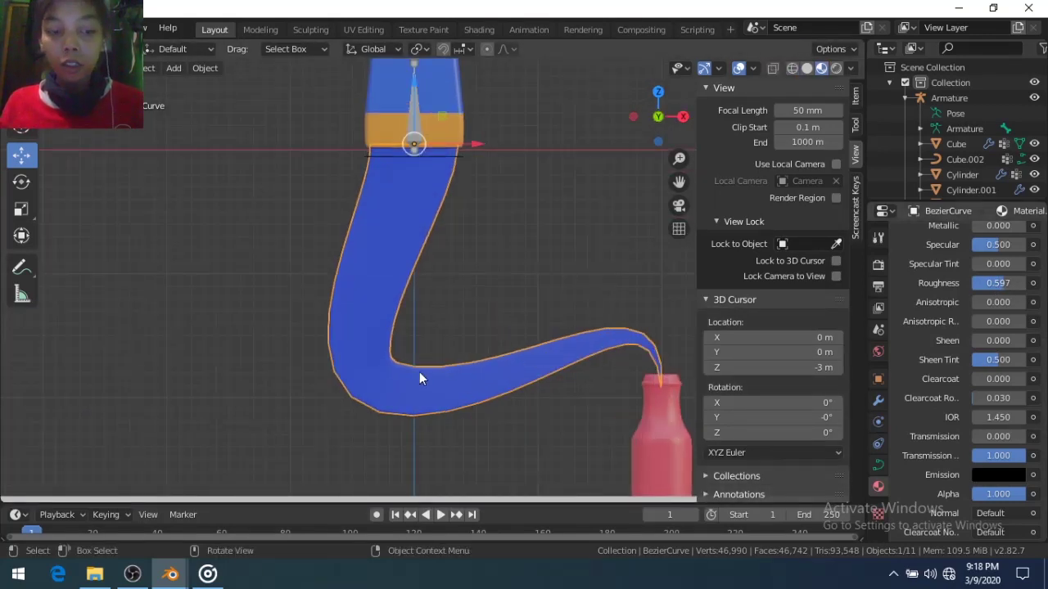
key("z")
left_click(518, 326)
scroll(518, 326, "down", 2)
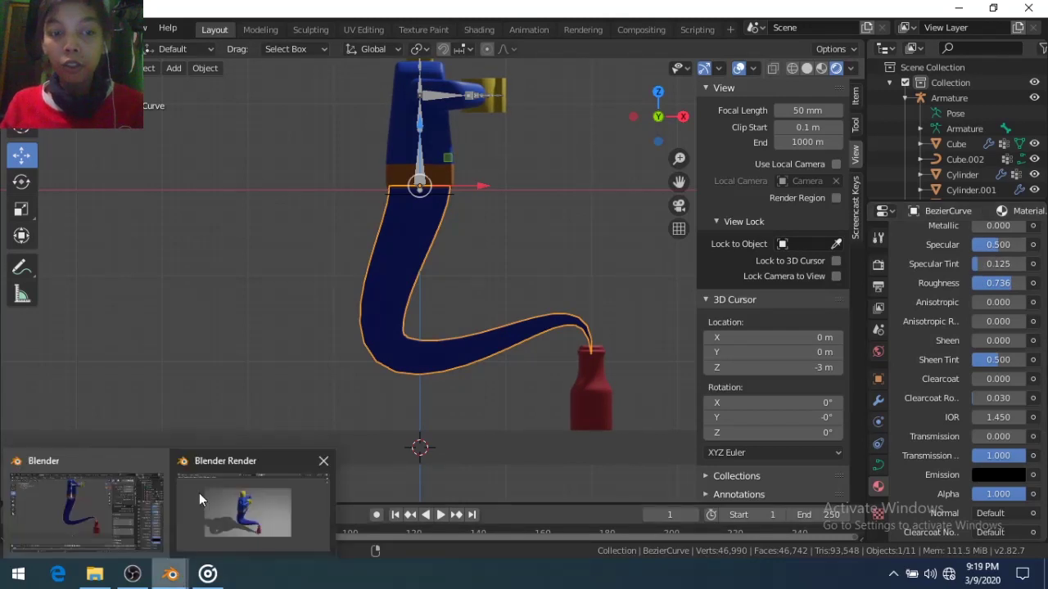
mouse_move(171, 575)
left_click(198, 493)
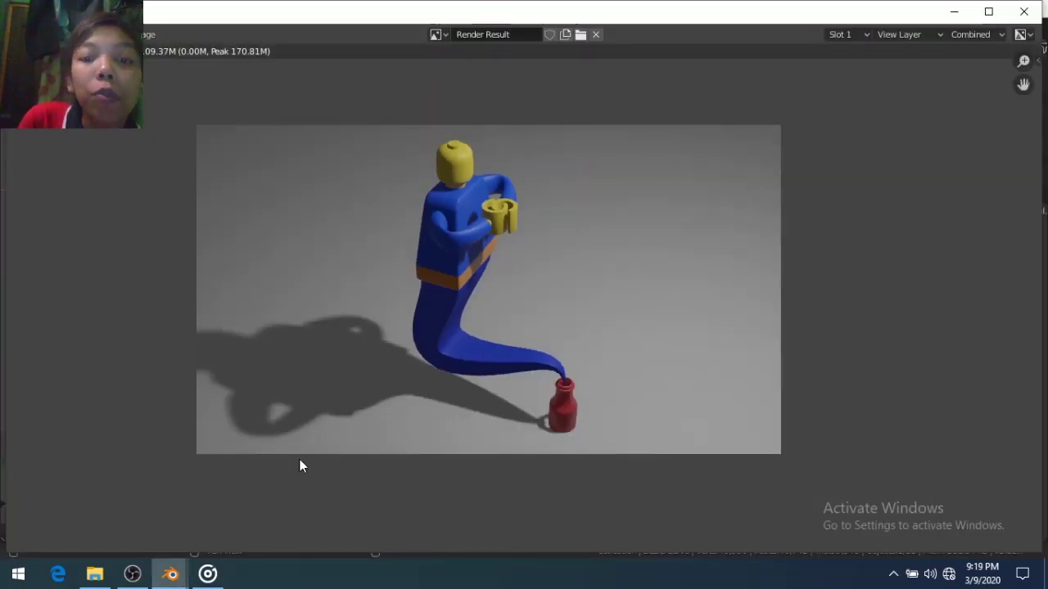